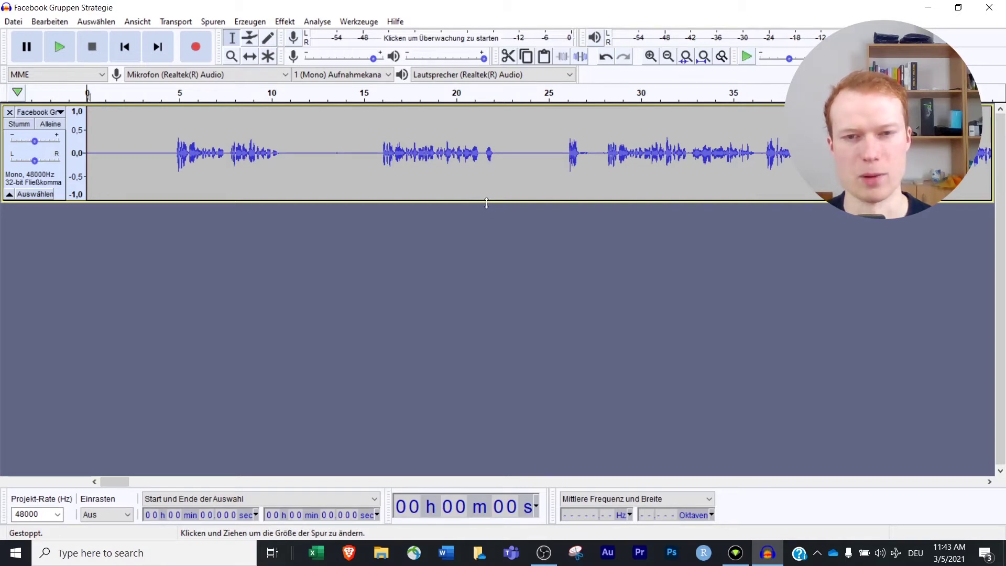
Enlarge the height of the audio track so its waveform is shown taller.
left_click_drag(486, 204, 482, 360)
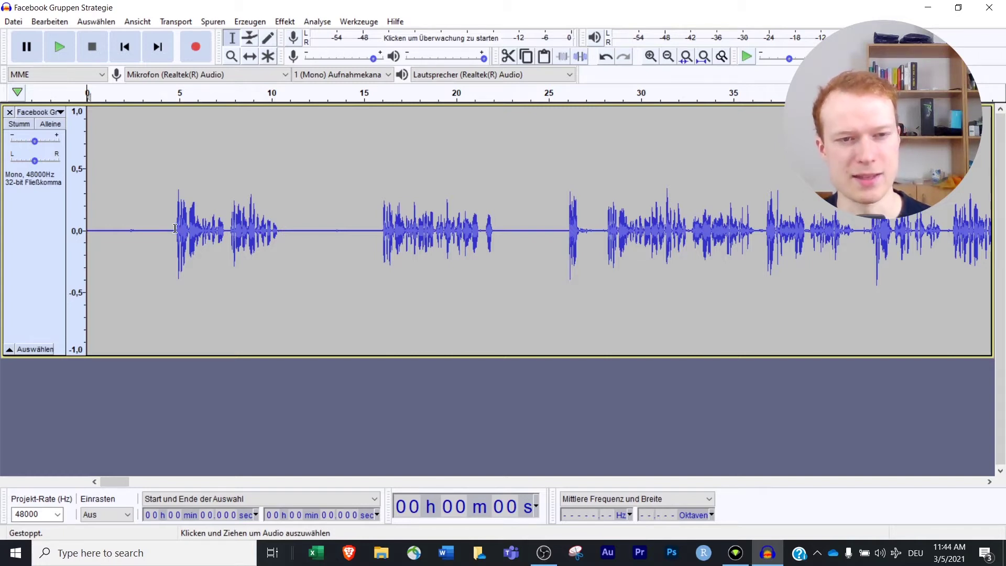
left_click_drag(175, 228, 59, 221)
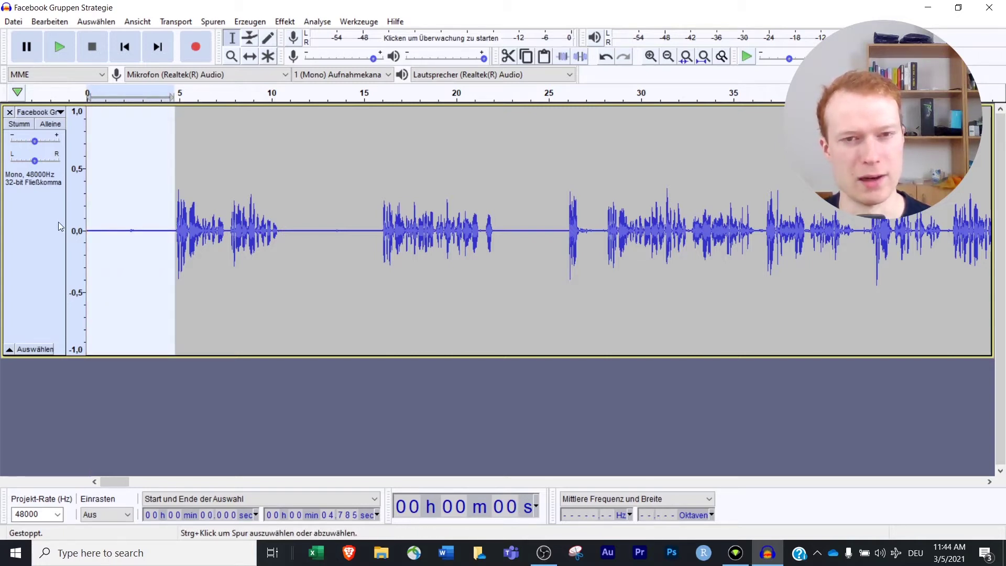
left_click(231, 176)
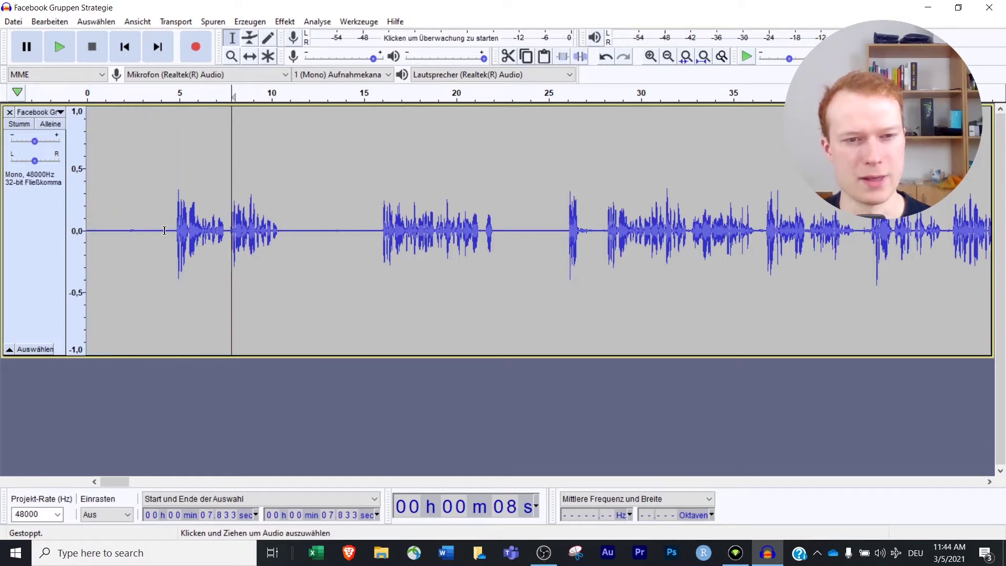
left_click_drag(169, 231, 78, 220)
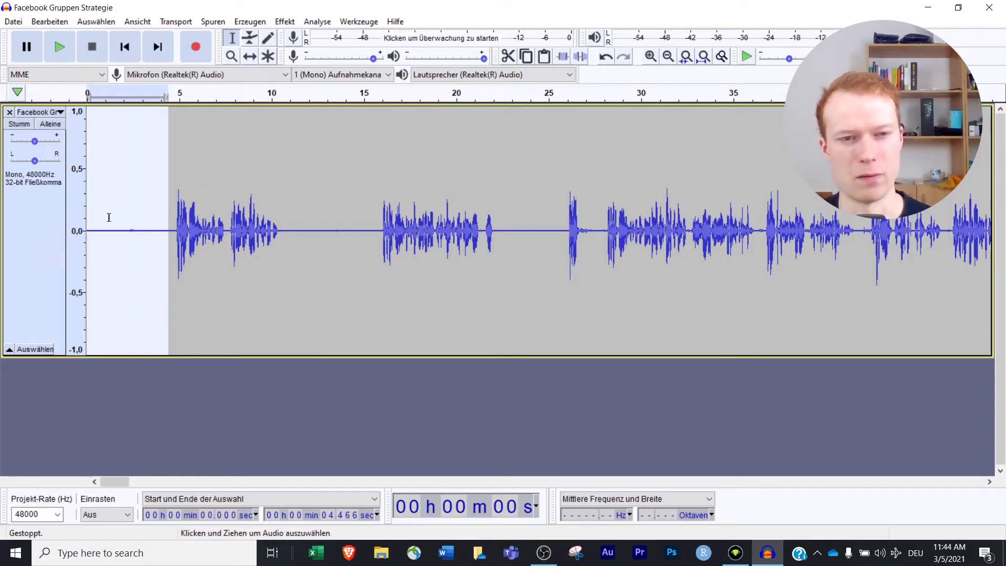
left_click(133, 213)
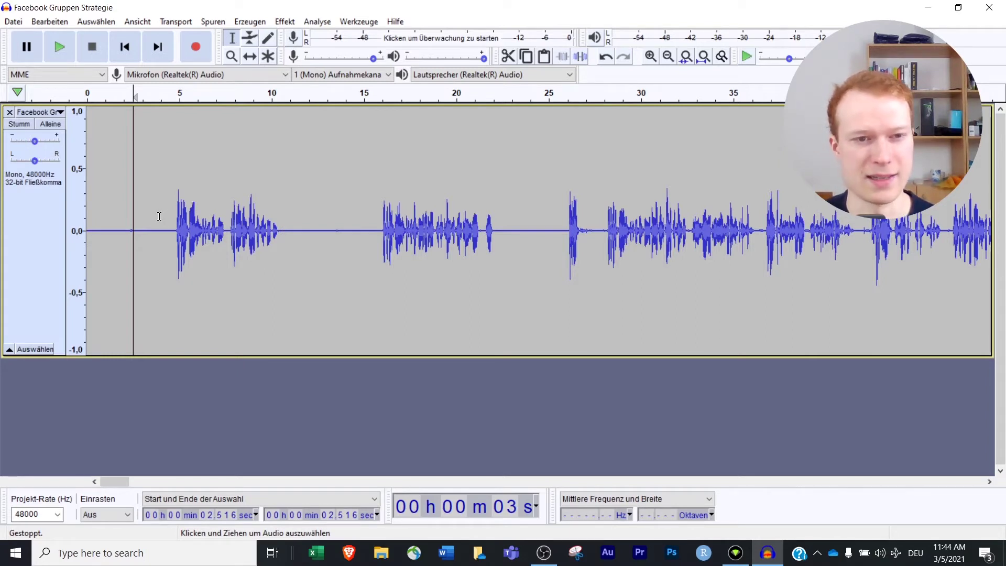
left_click_drag(164, 218, 99, 224)
left_click(180, 215)
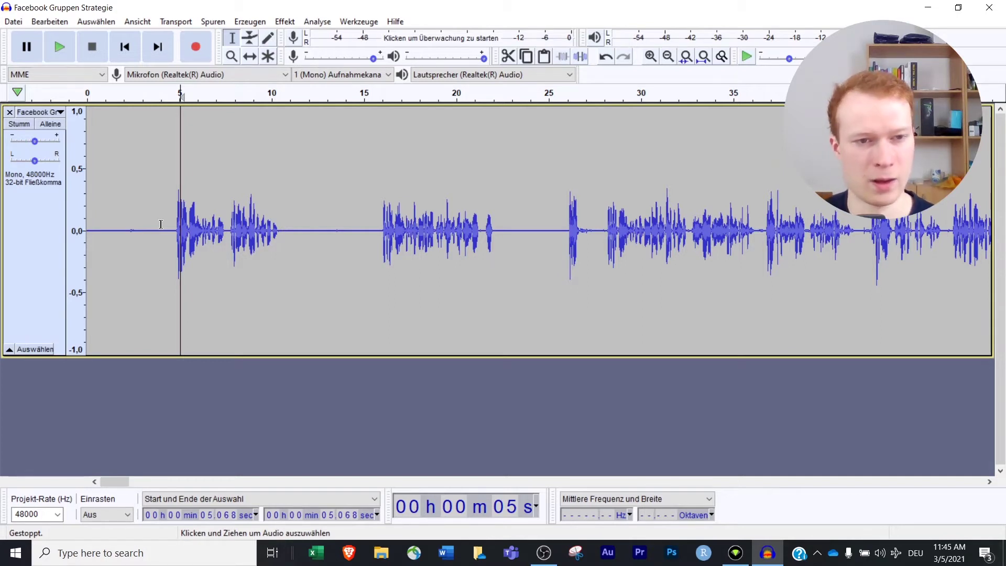
Capture a noise profile for Noise Reduction from the silent opening passage, about 0.7 to 4.4 seconds.
left_click_drag(168, 230, 99, 236)
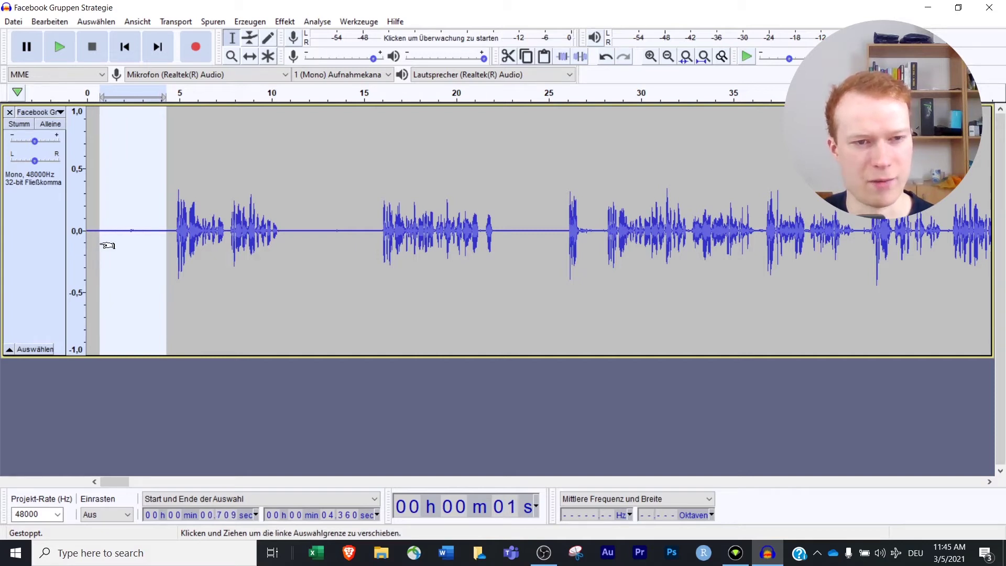
left_click(285, 22)
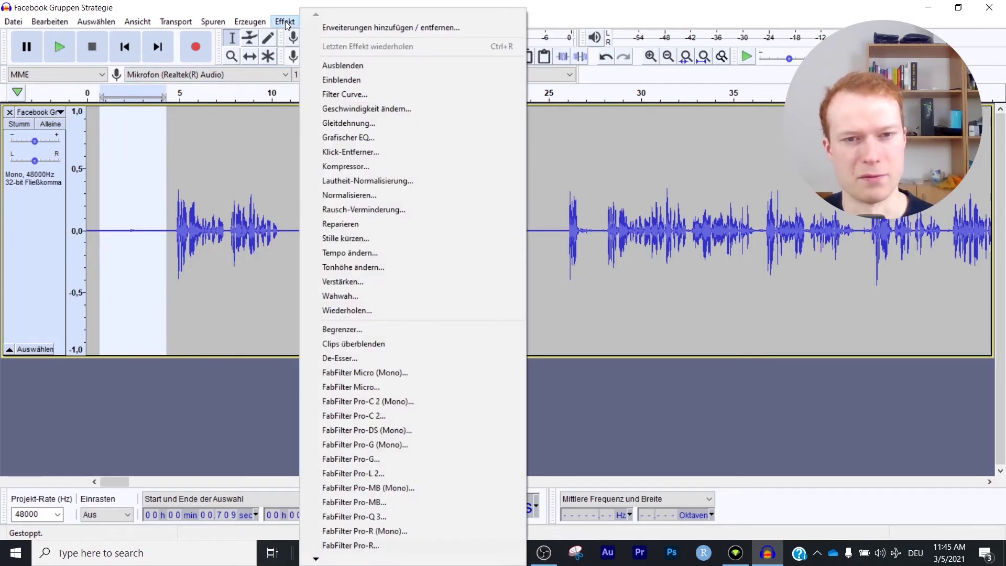
left_click(382, 211)
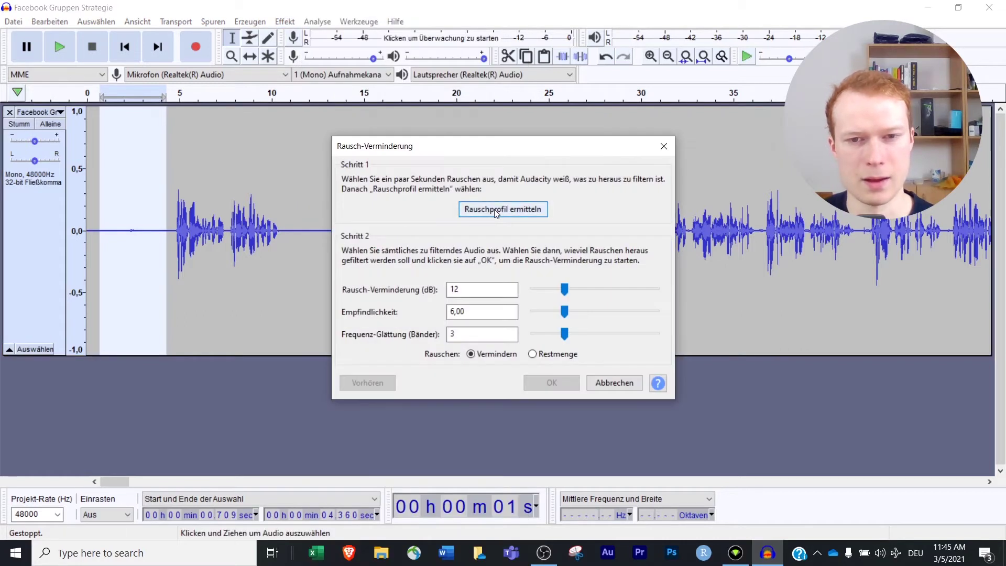
left_click(477, 208)
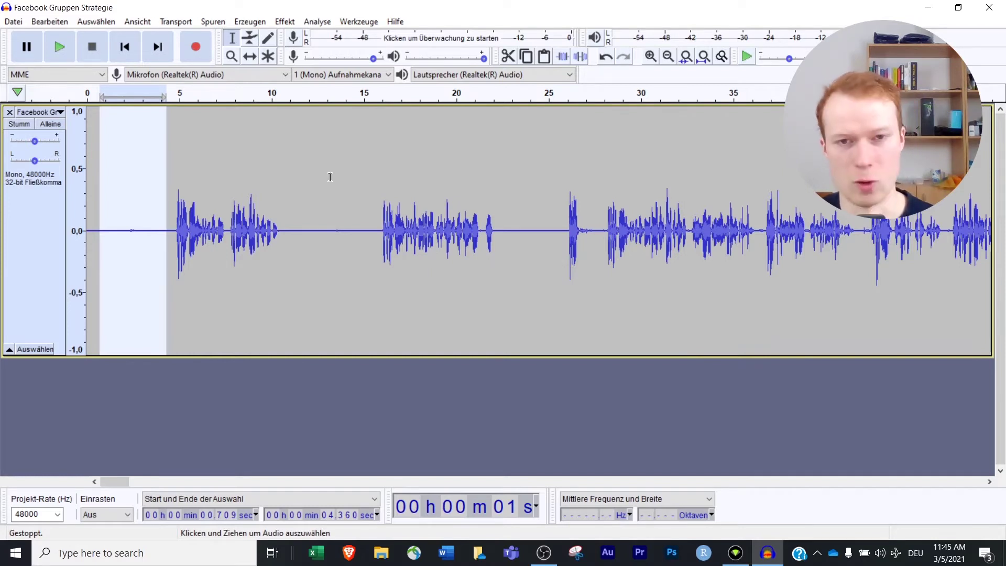
Apply Noise Reduction to the entire track with 12 dB reduction, sensitivity 6.00 and frequency smoothing of 3 bands.
double_click(355, 154)
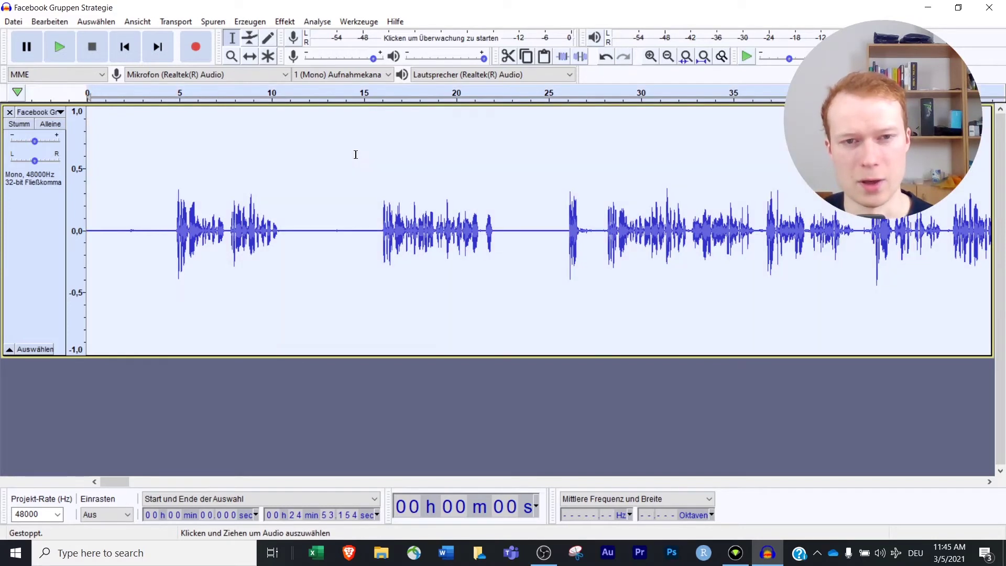
left_click(345, 233)
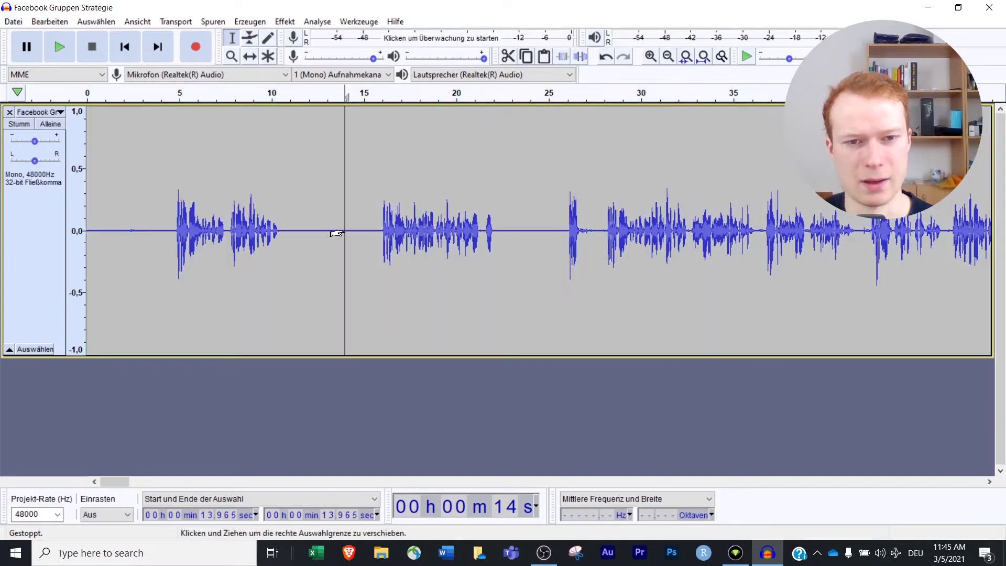
double_click(330, 198)
key("ctrl+f")
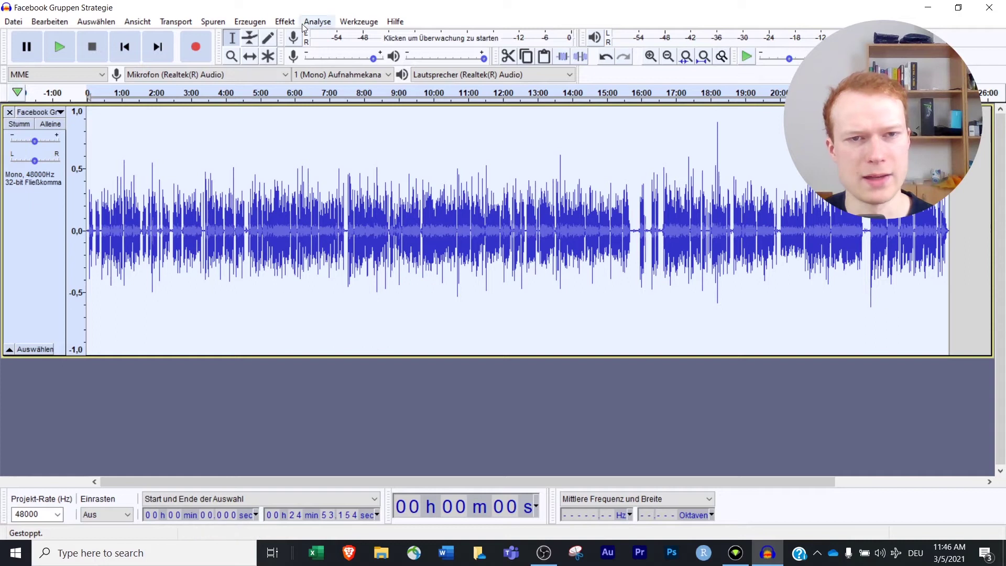
left_click(283, 23)
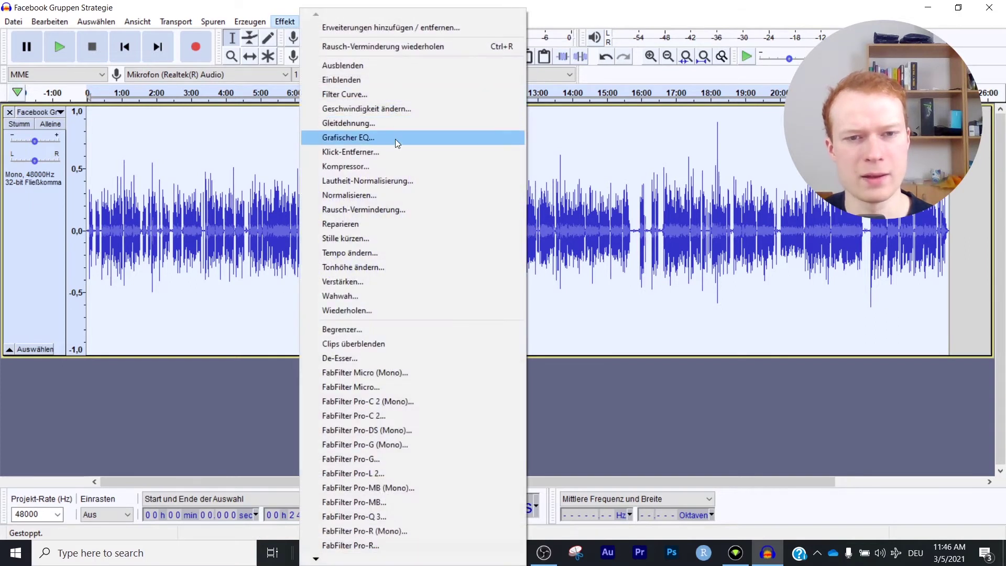
left_click(379, 210)
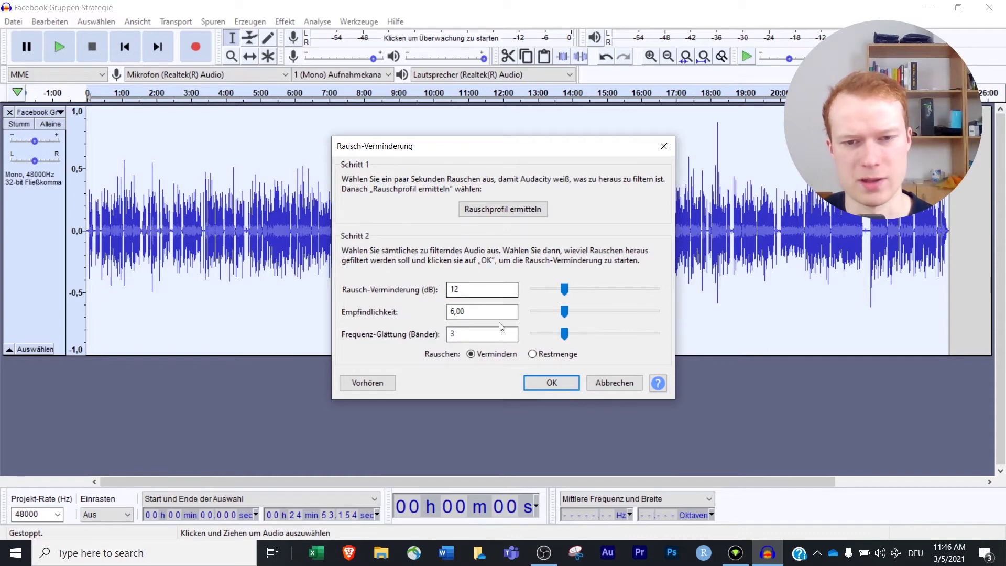
left_click(549, 383)
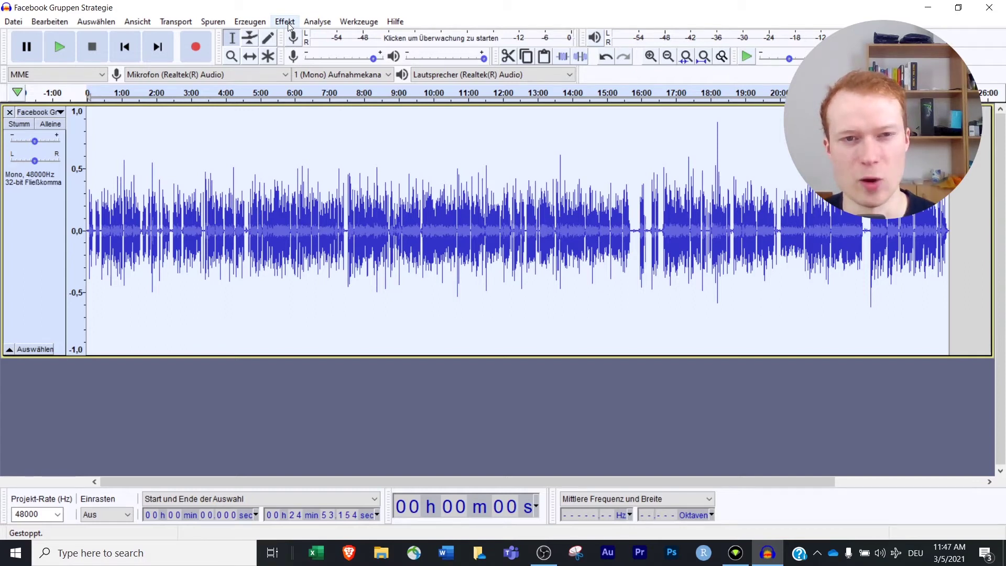
Compress the entire track with threshold -15 dB, noise floor -60 dB, ratio 3:1, attack 0.10 seconds and release 1.0 second.
left_click(288, 23)
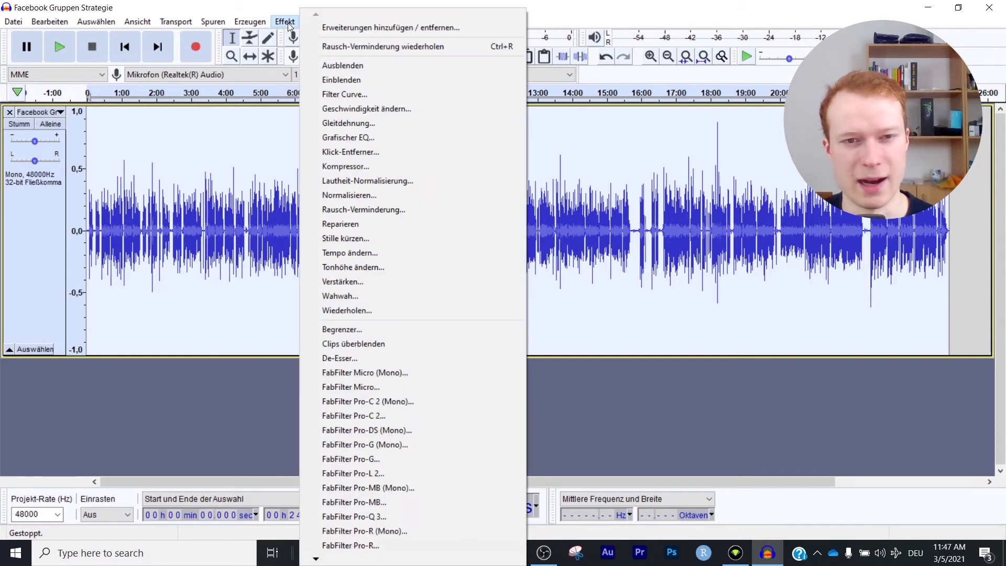
left_click(386, 168)
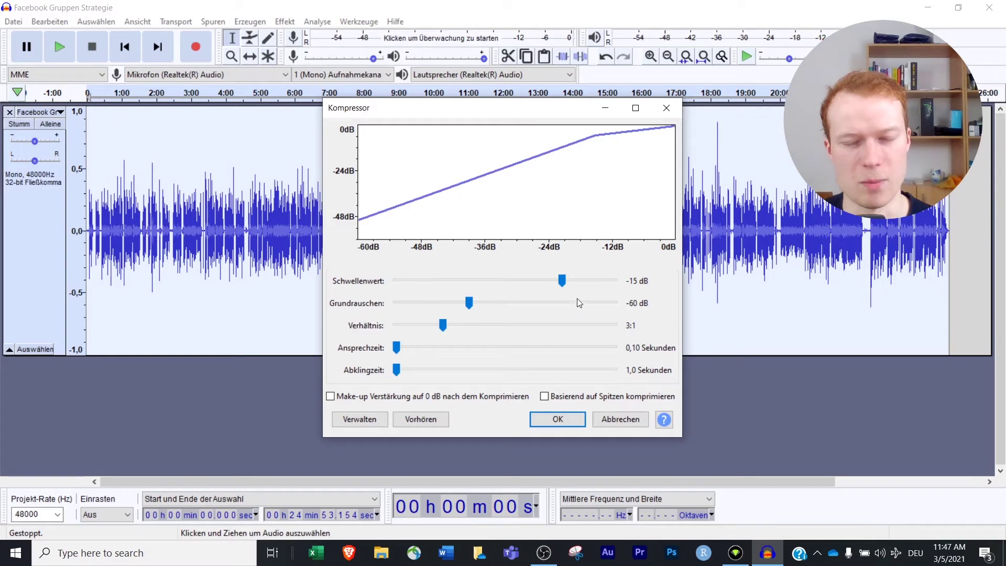
mouse_move(561, 280)
left_mouse_down()
mouse_move(574, 282)
mouse_move(572, 297)
mouse_move(562, 283)
left_mouse_up()
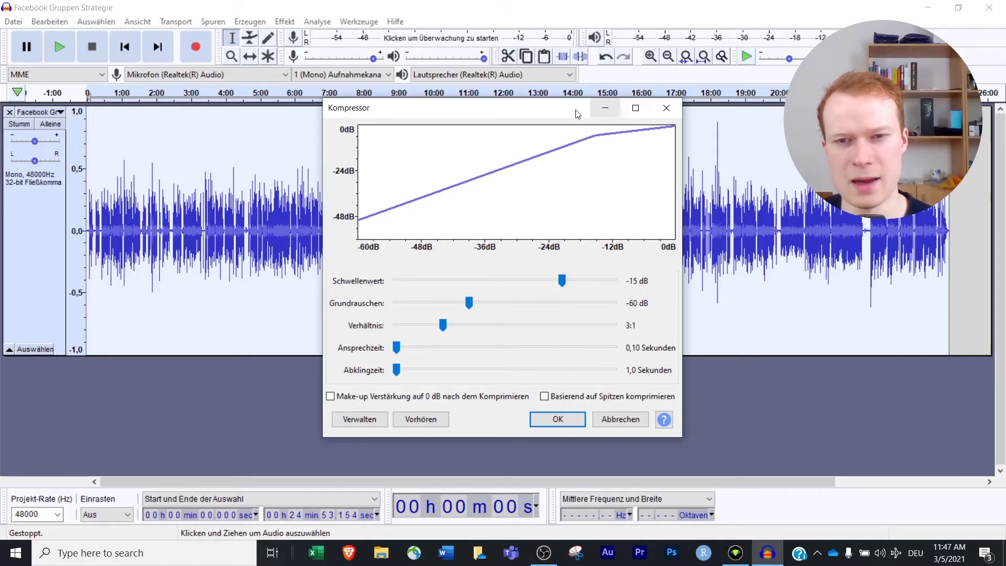
left_click_drag(576, 111, 909, 126)
left_click_drag(772, 127, 502, 83)
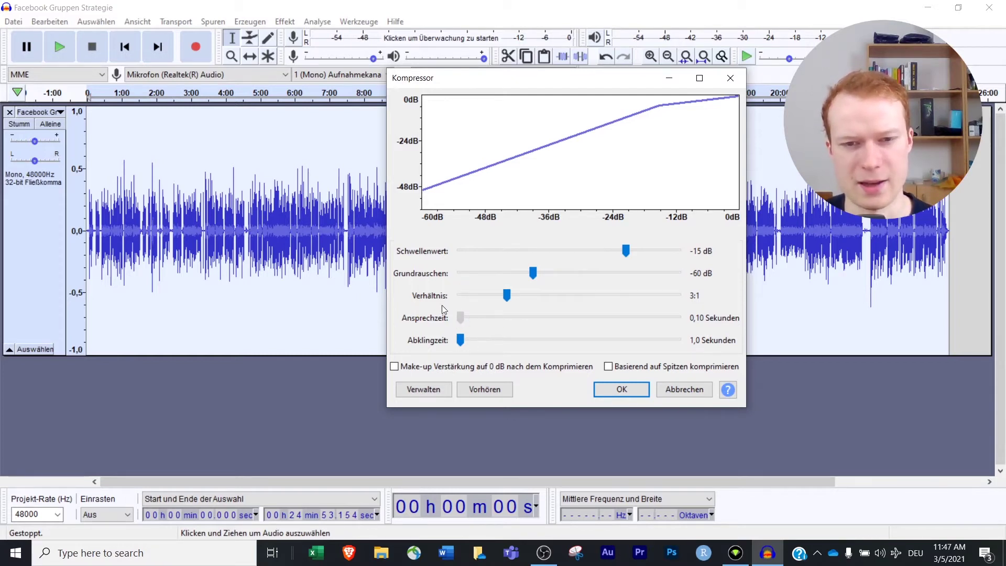
mouse_move(461, 340)
left_mouse_down()
mouse_move(568, 340)
mouse_move(441, 338)
left_mouse_up()
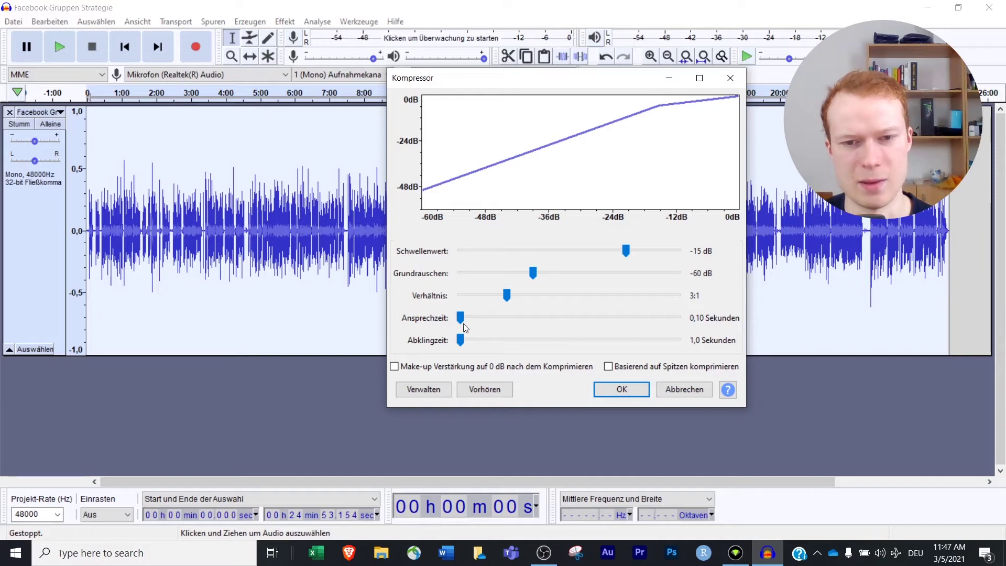
left_click(626, 388)
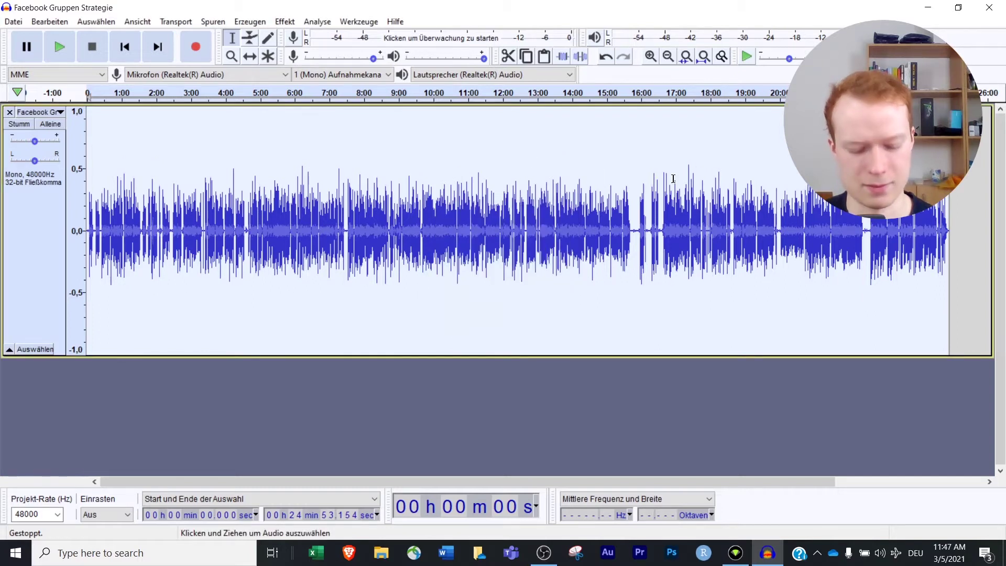
Undo the compression and redo it to compare the waveform before and after.
key("ctrl+z")
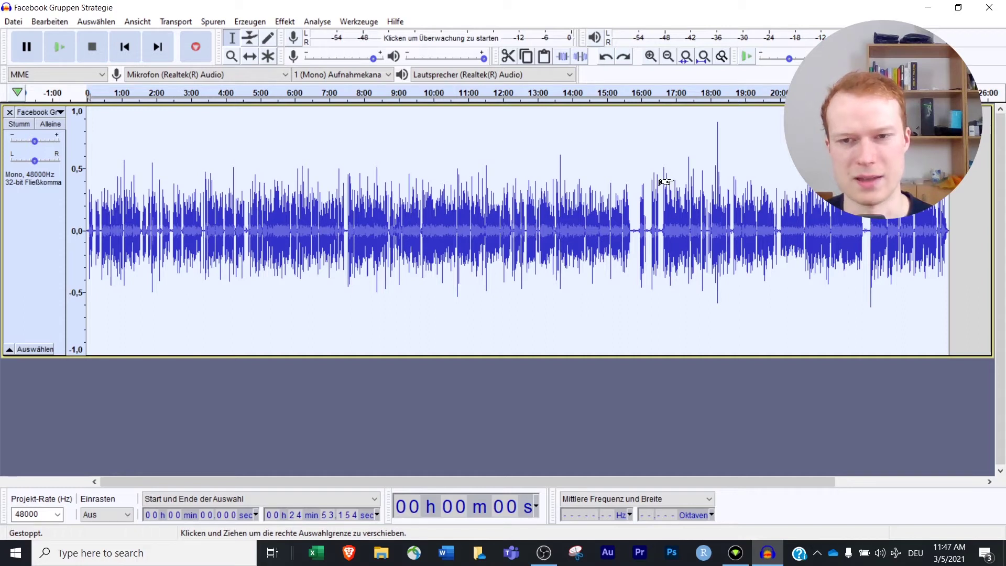
key("ctrl+y")
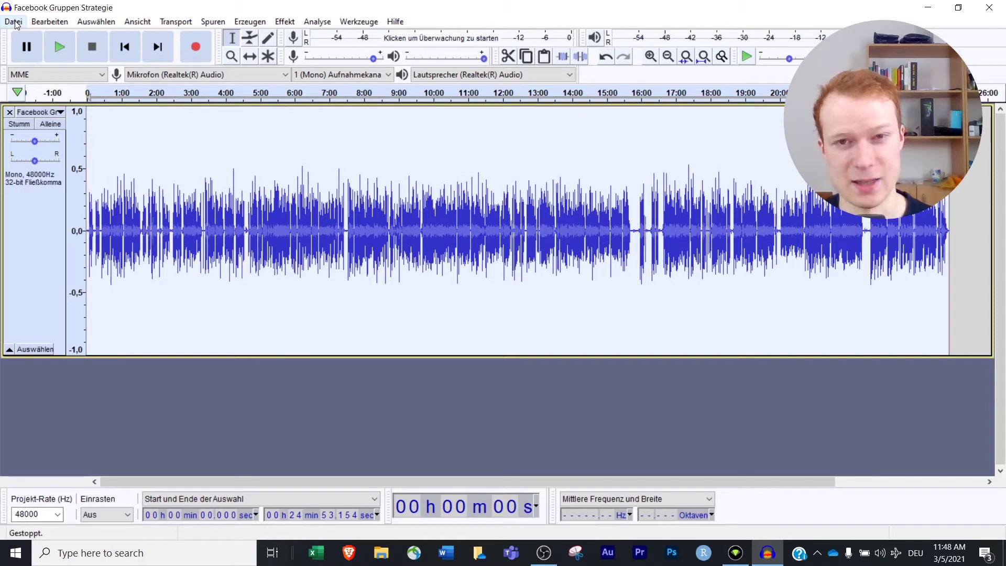
Set up an MP3 export of Facebook Gruppen Strategie, trying the Voreinstellung bitrate mode before choosing Konstant.
left_click(12, 21)
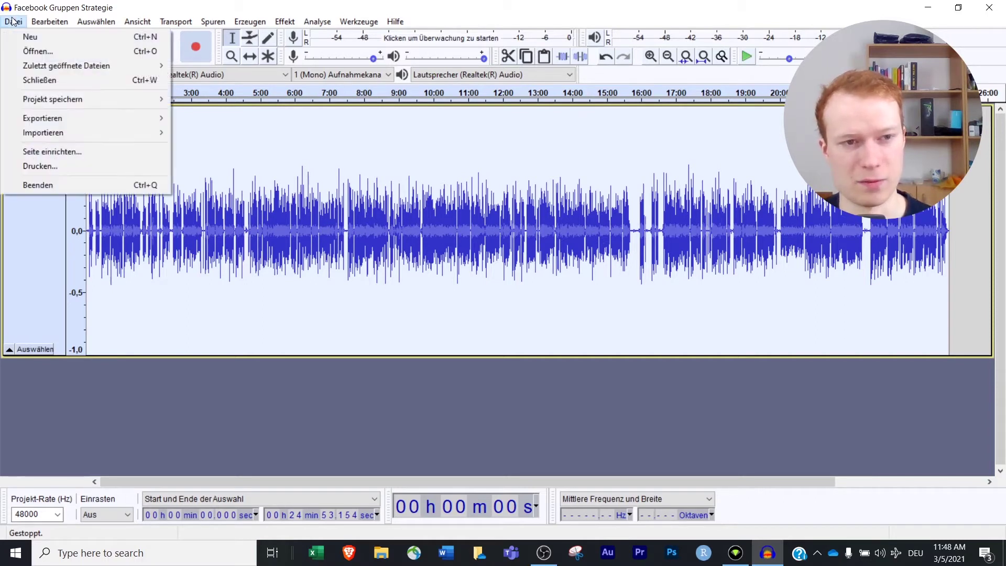
mouse_move(69, 116)
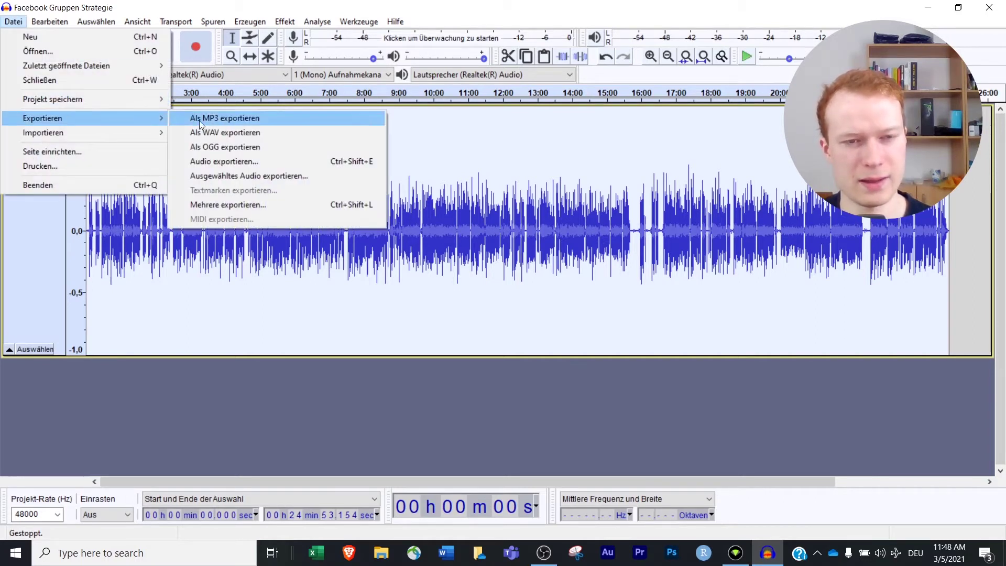
left_click(215, 120)
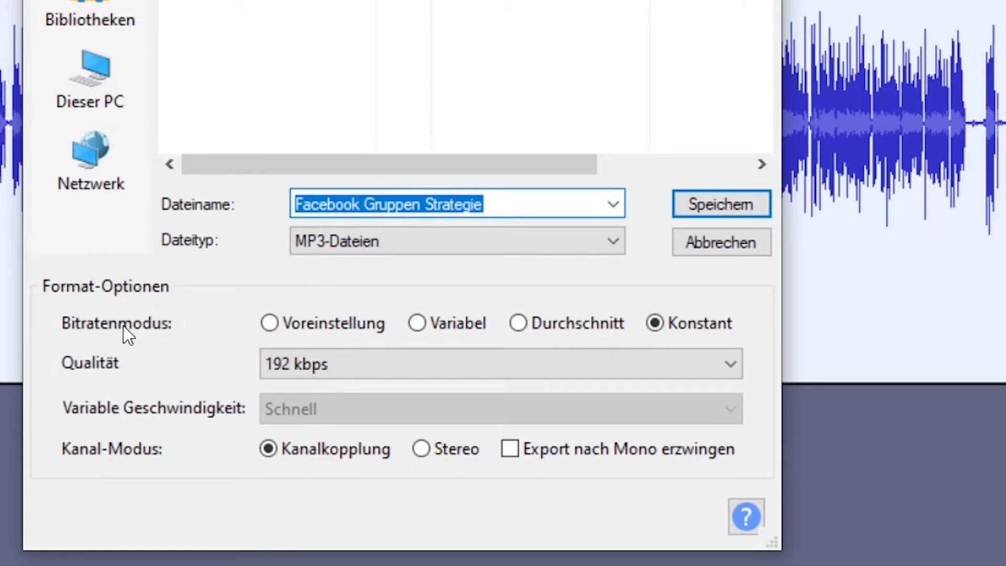
left_click(289, 361)
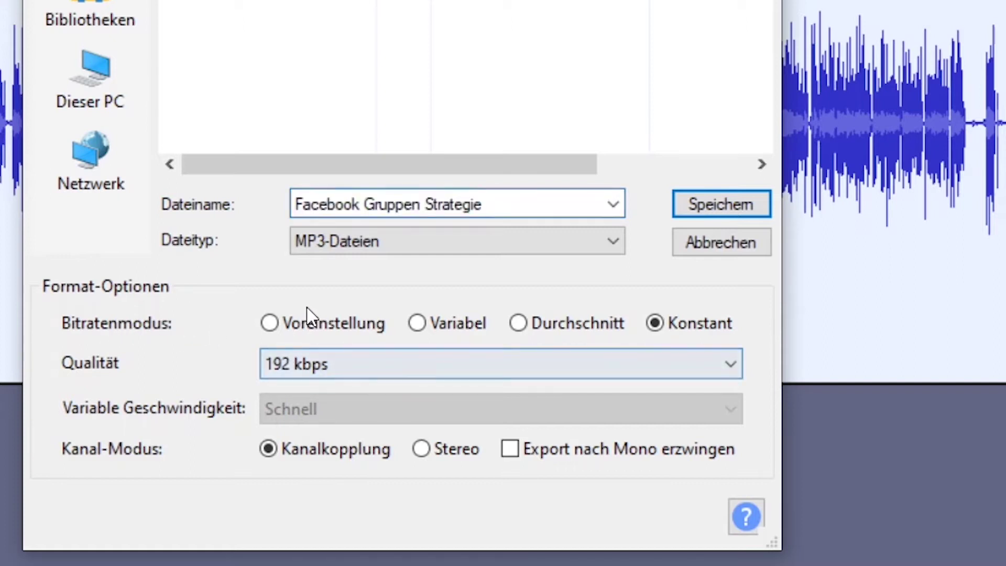
left_click(310, 317)
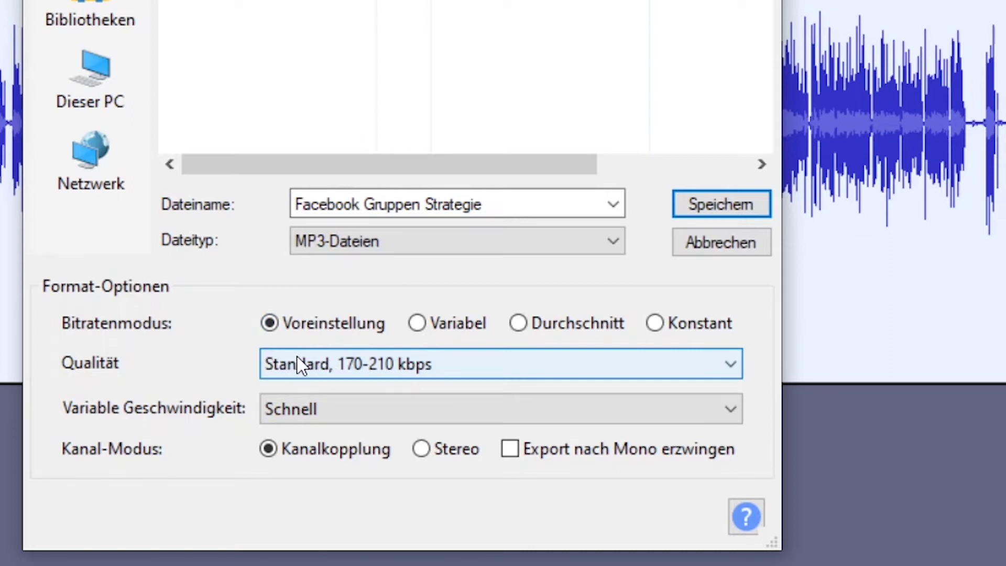
left_click(654, 322)
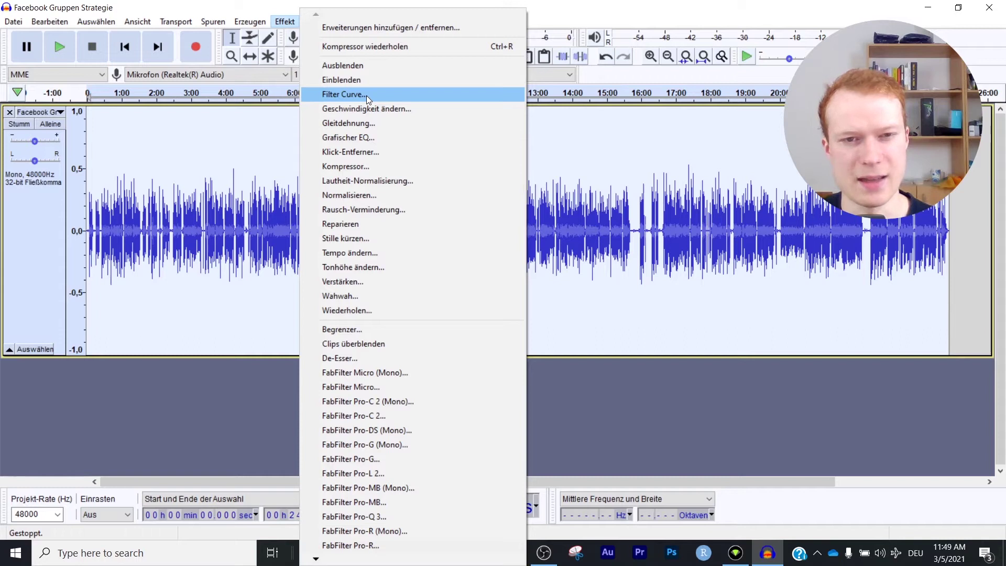
Load the factory preset "Niedriges Abperlen für Sprache" in the Filter Curve EQ for the whole track.
left_click(366, 95)
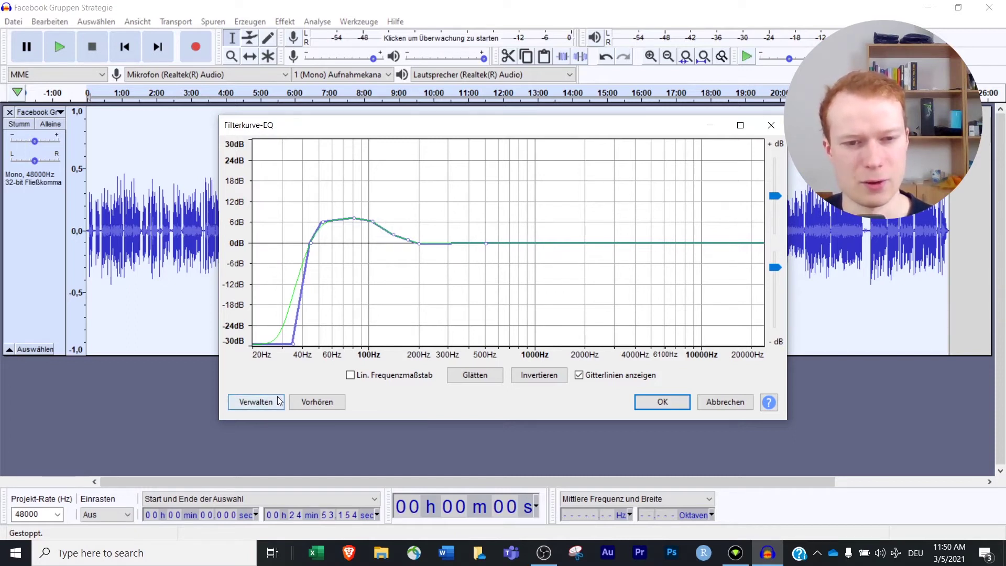
left_click_drag(548, 251, 579, 186)
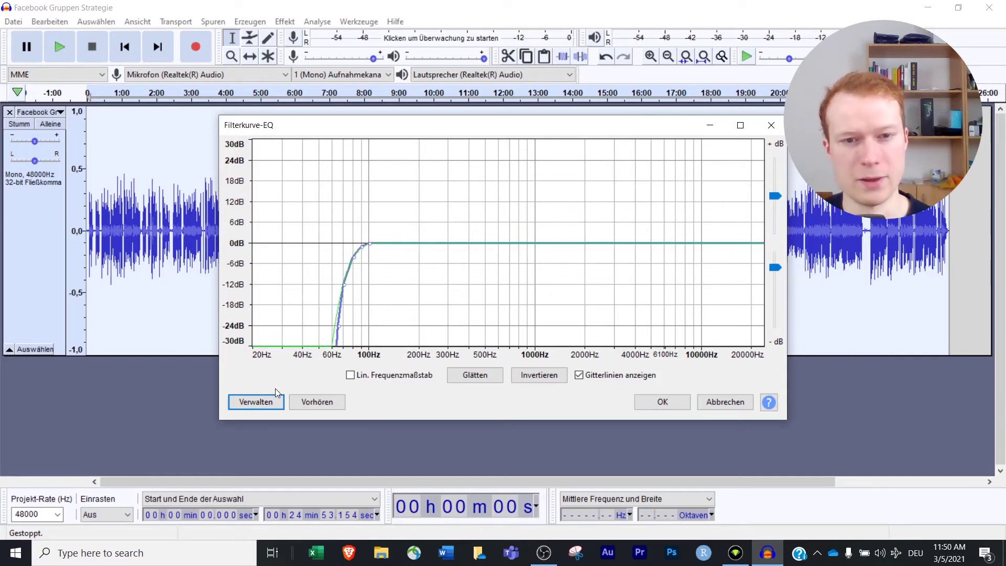
left_click(277, 401)
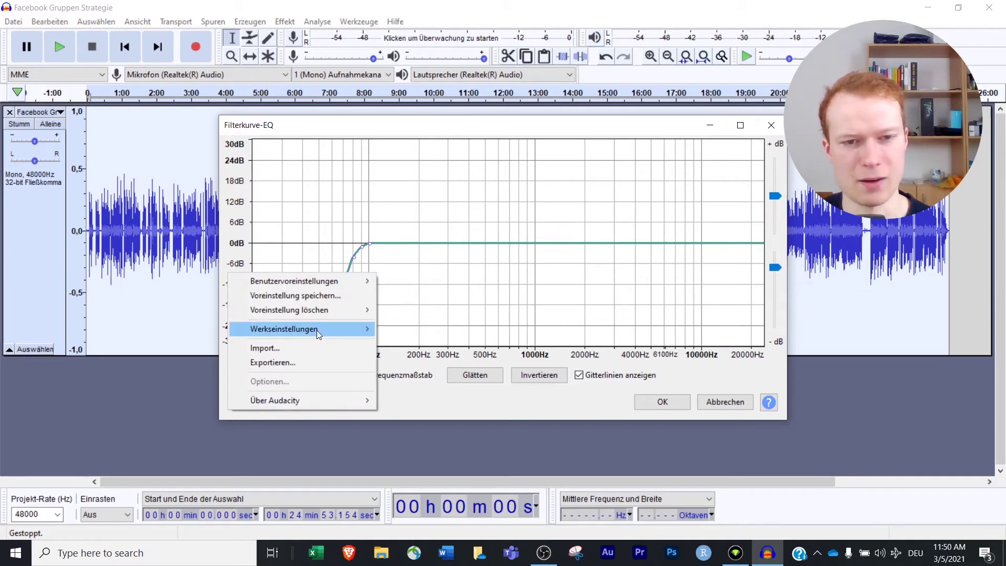
mouse_move(318, 335)
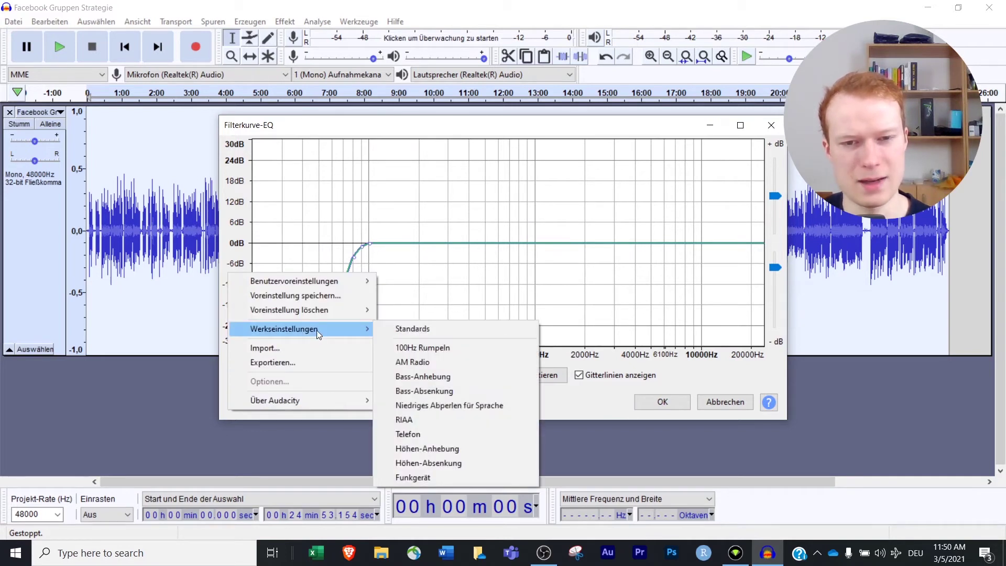
left_click(435, 405)
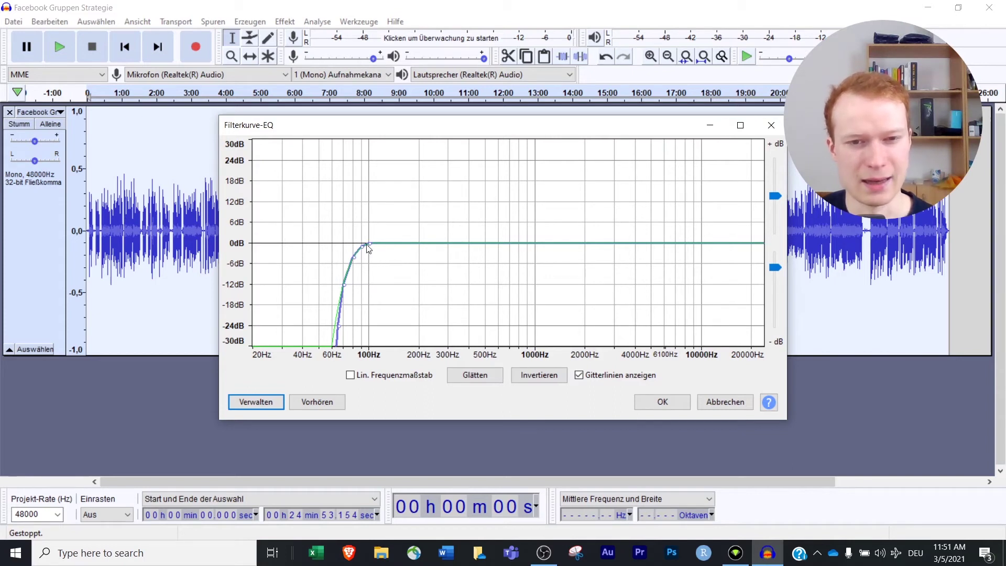
Try to shift the low-frequency roll-off of the filter curve down by moving its points below 100 Hz.
left_click_drag(352, 247, 320, 334)
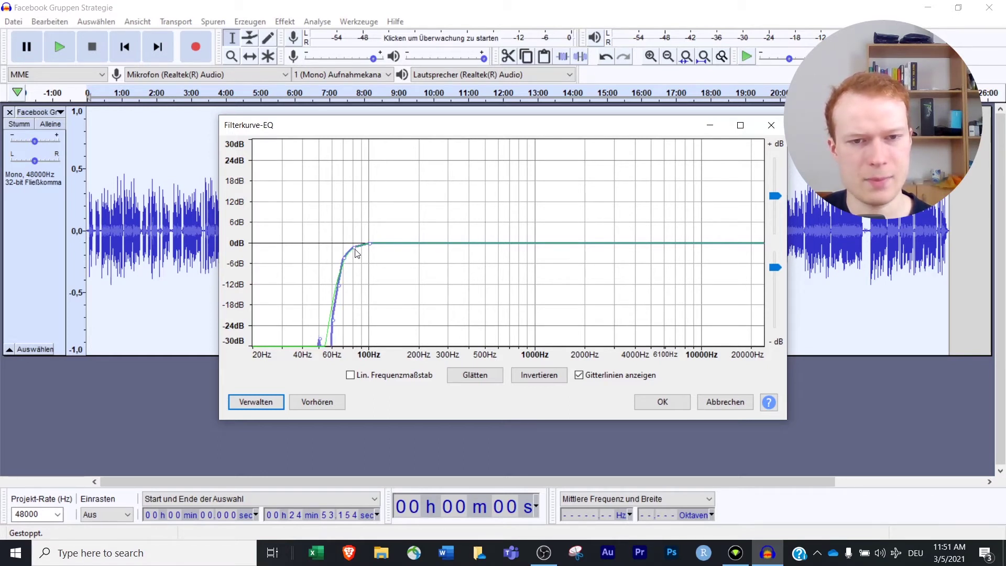
left_click_drag(352, 248, 349, 245)
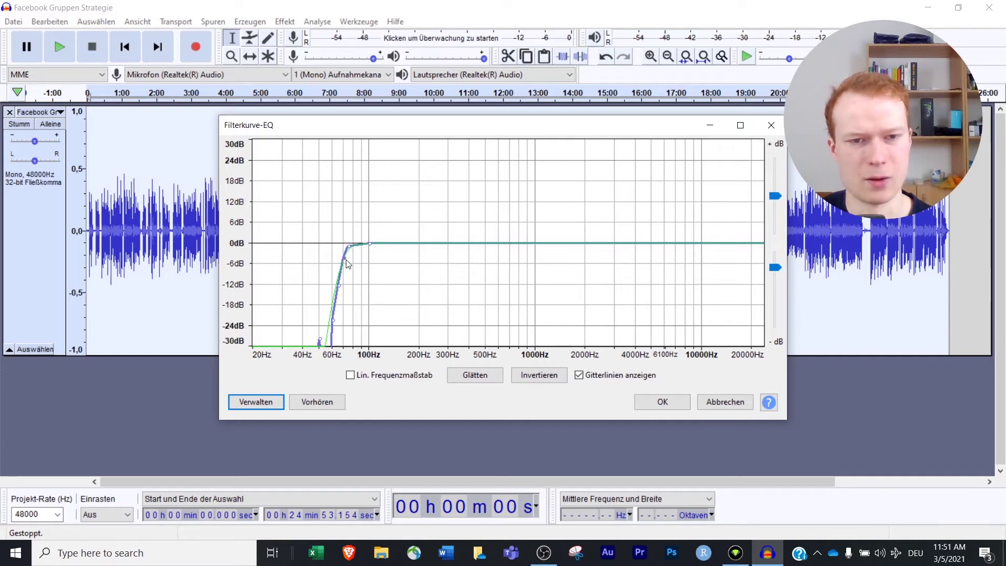
left_click(342, 259)
left_click_drag(338, 285, 331, 281)
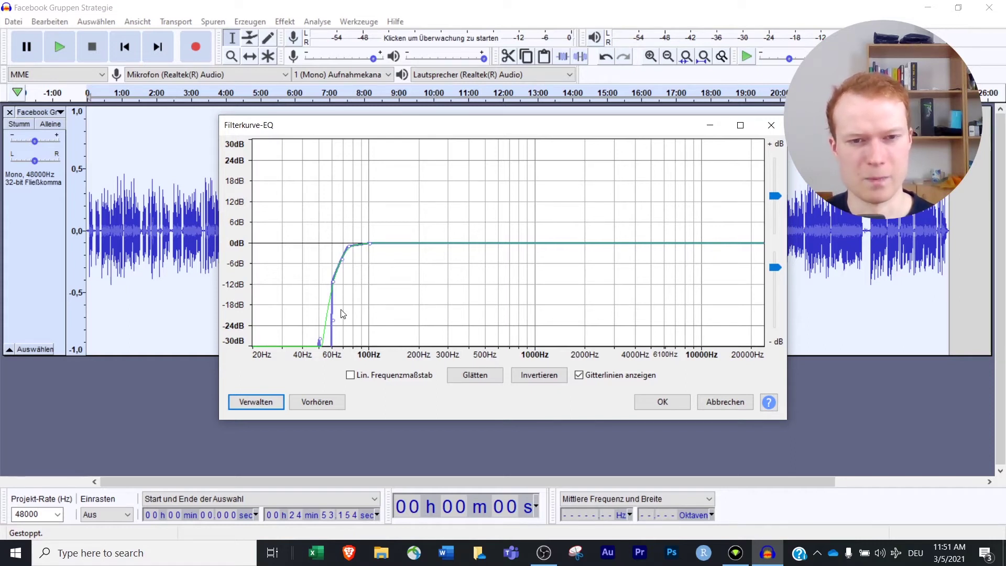
Reload the factory preset "Niedriges Abperlen für Sprache" in the Filter Curve EQ and apply it to the track.
left_click(262, 401)
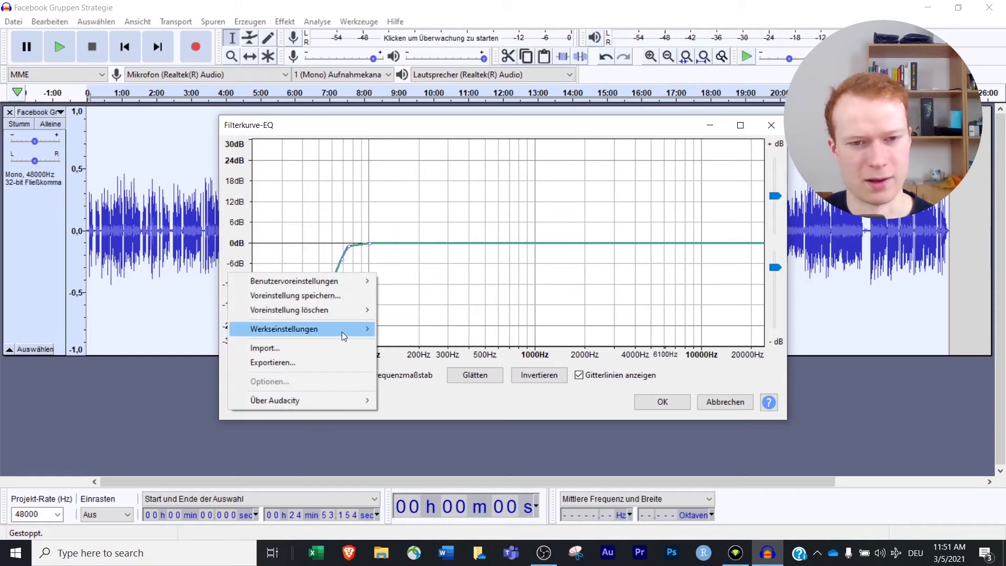
mouse_move(341, 331)
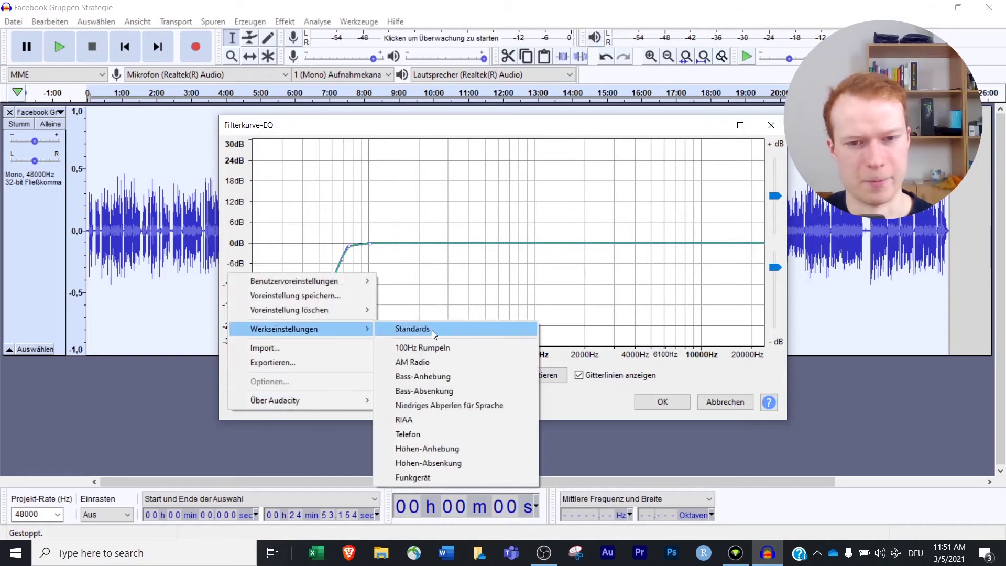
left_click(452, 404)
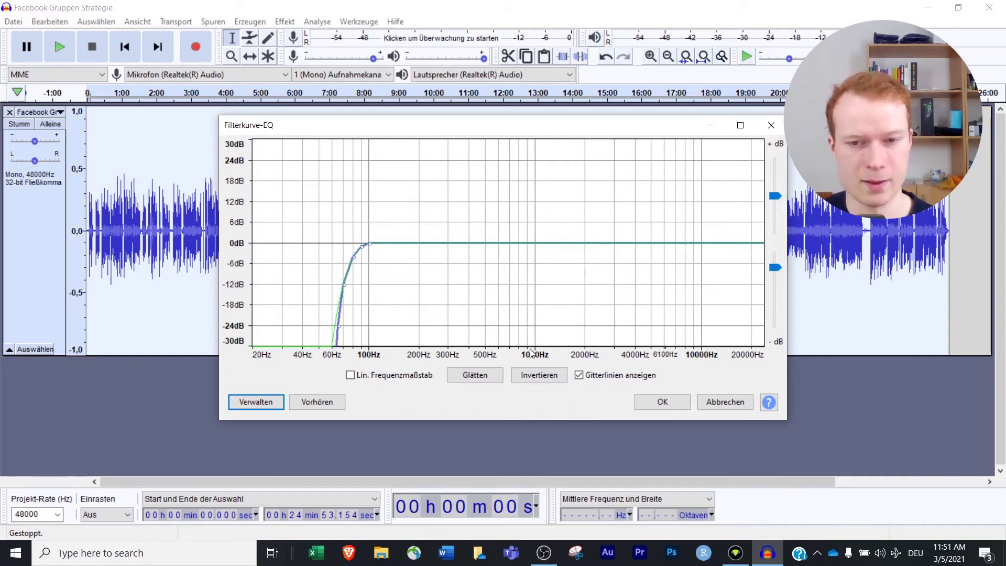
left_click(660, 404)
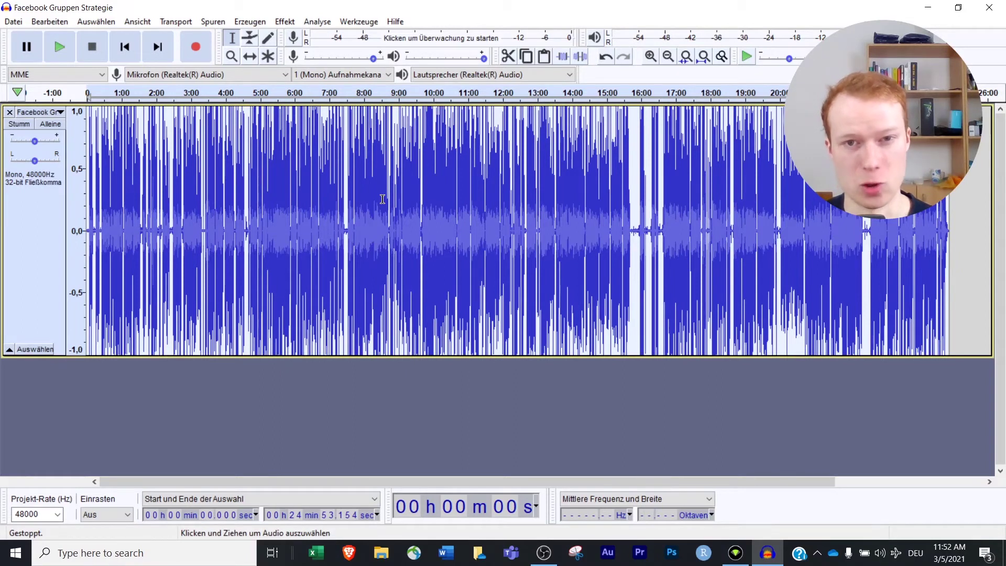
Examine the loud waveform up close between about 10:00 and 10:35 for peaks that reach full scale.
left_click(432, 199)
key("ctrl+1")
key("ctrl+1")
key("ctrl+1")
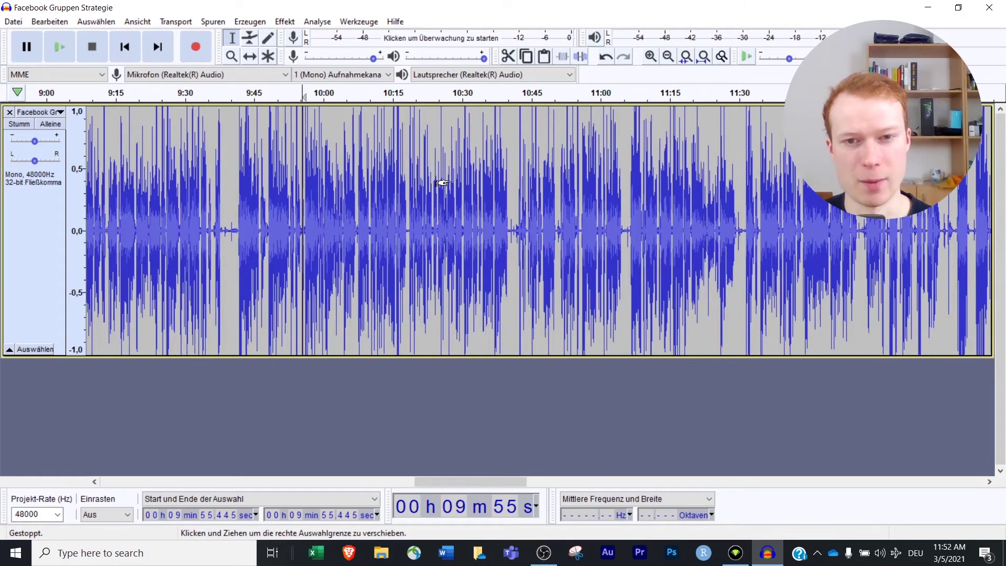
scroll(441, 184, "up", 1)
left_click(284, 150)
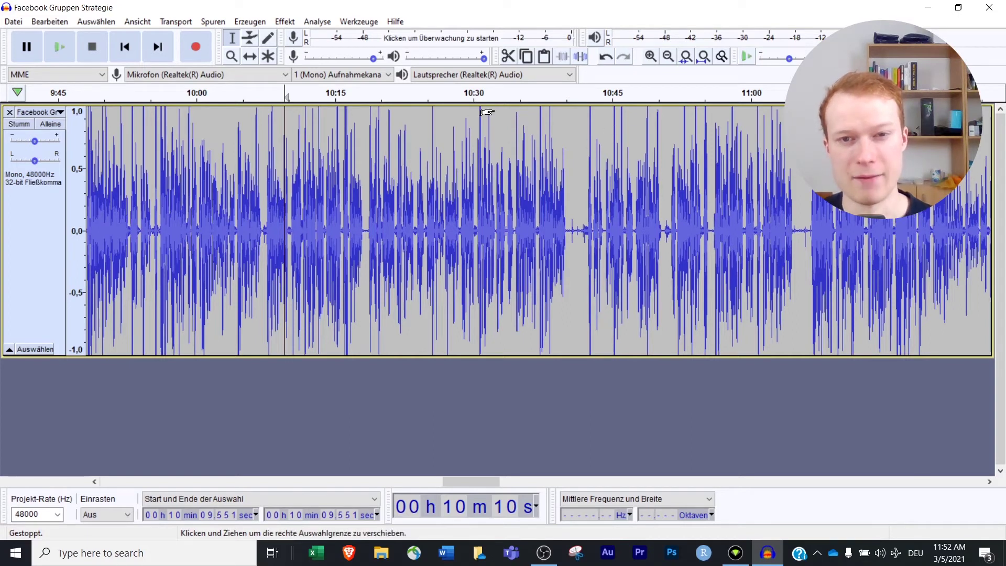
scroll(438, 112, "up", 2)
scroll(413, 106, "up", 1)
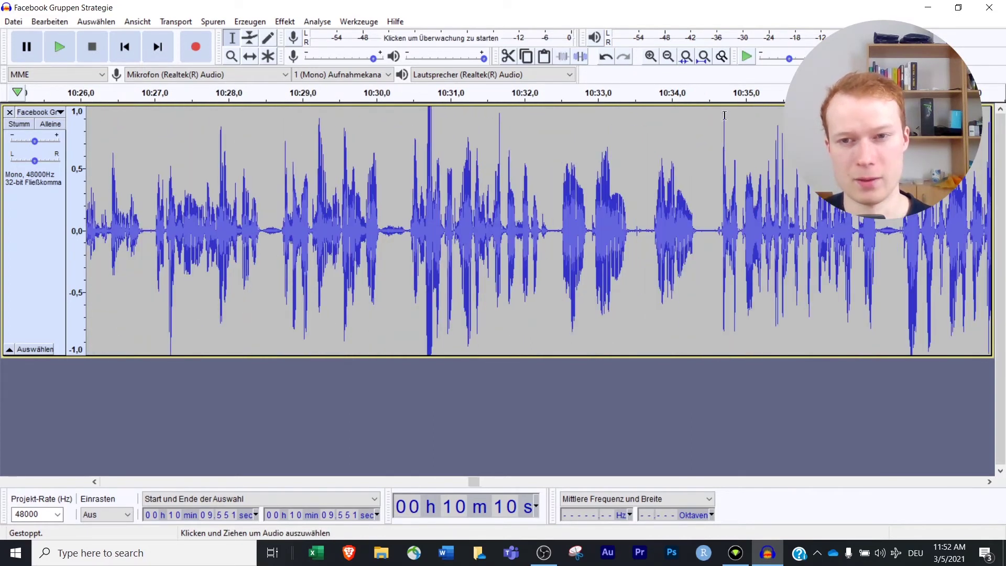
scroll(544, 131, "down", 2)
scroll(452, 127, "up", 1)
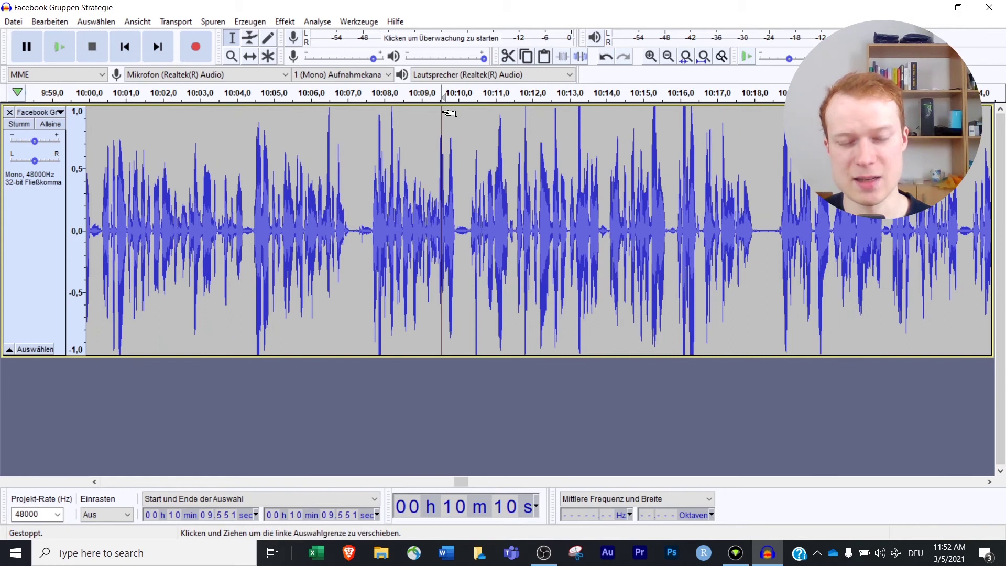
scroll(448, 130, "down", 3)
scroll(439, 131, "up", 2)
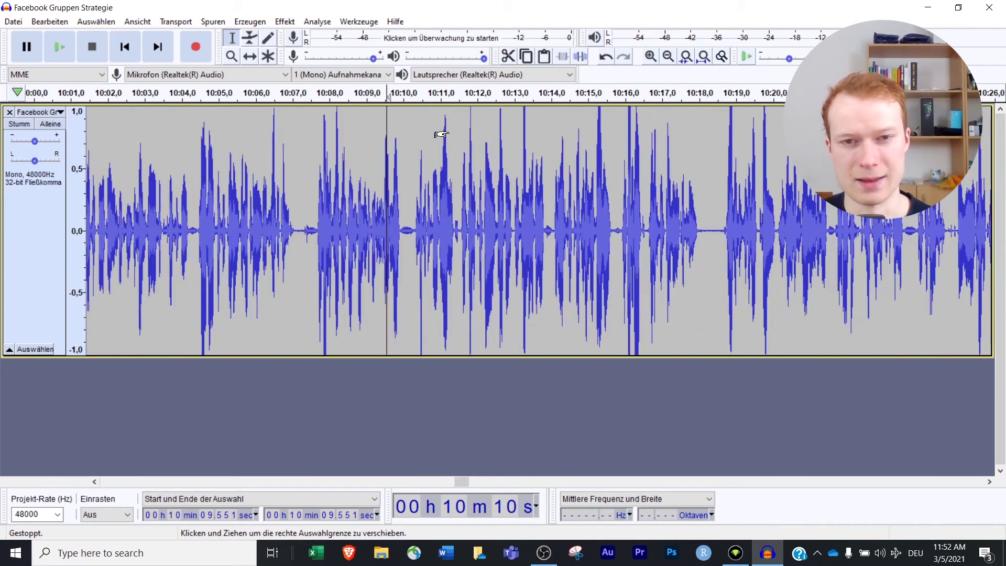
scroll(461, 121, "up", 1)
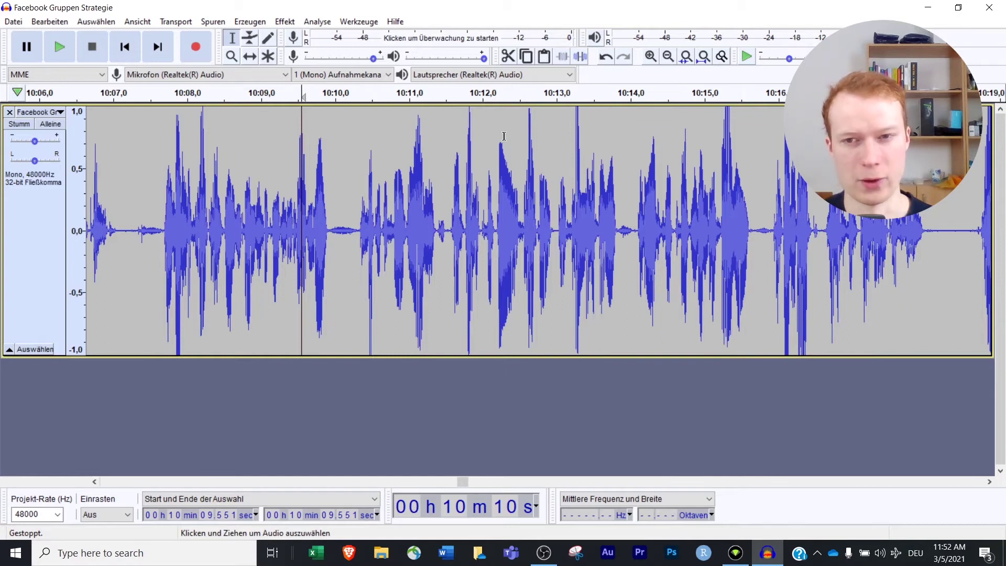
Mark the clipped peak from 10 min 15.266 s to 10 min 15.382 s for inspection, then clear the selection.
left_click(725, 111)
left_click_drag(727, 111, 731, 111)
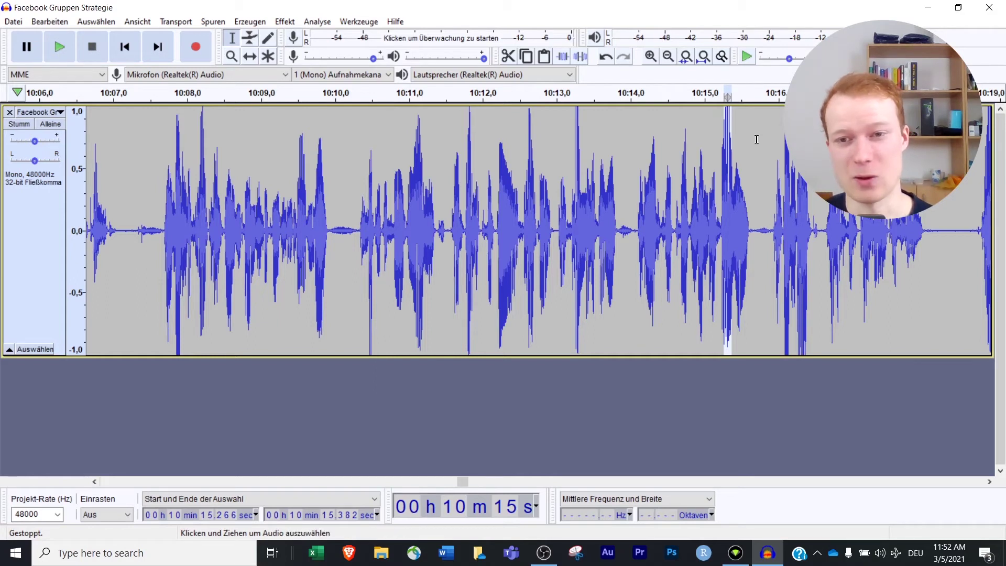
left_click(774, 140)
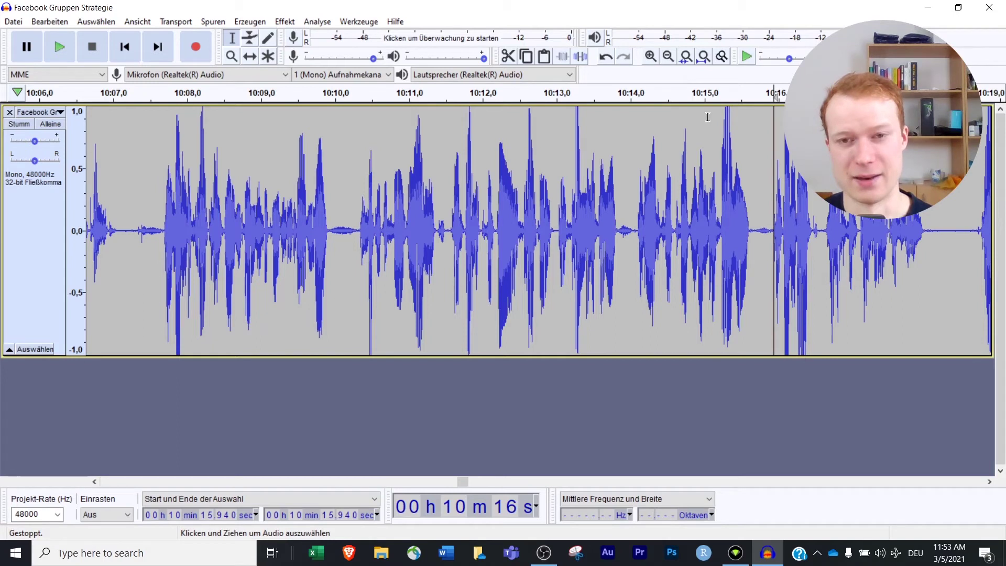
key("alt")
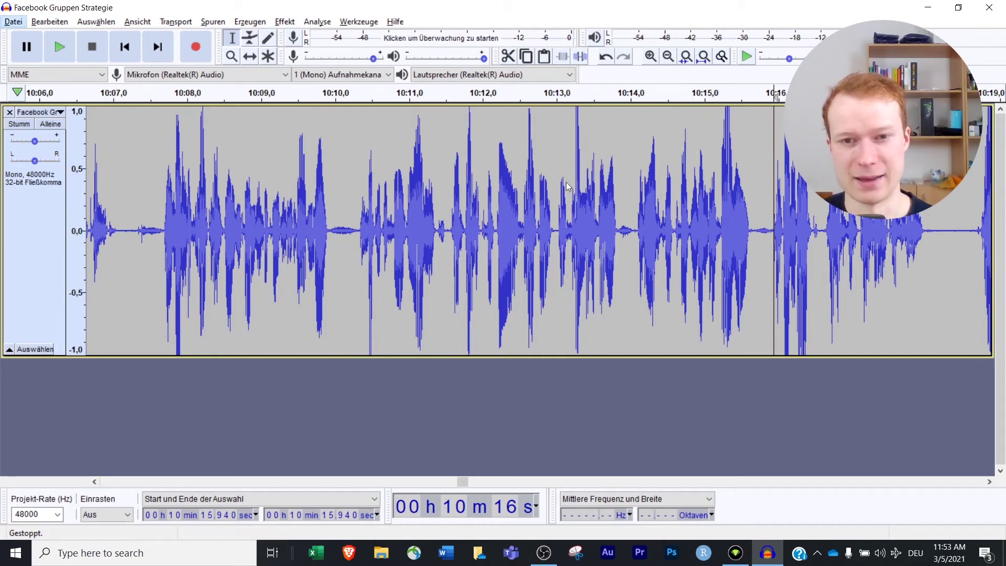
left_click(473, 186)
scroll(510, 181, "down", 6)
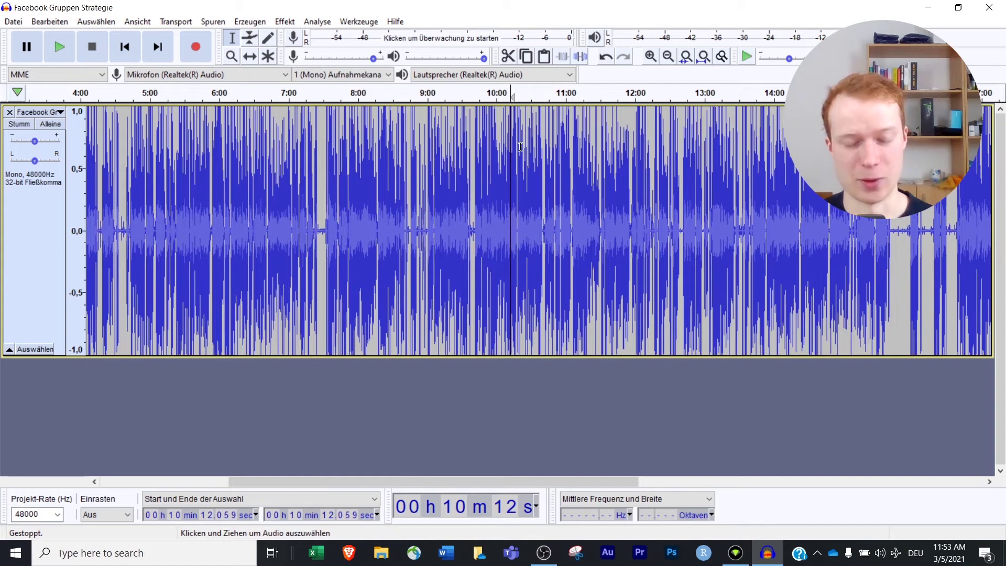
Undo and redo the level increase to compare the clipped and clean waveforms, leaving the increase undone.
key("ctrl+z")
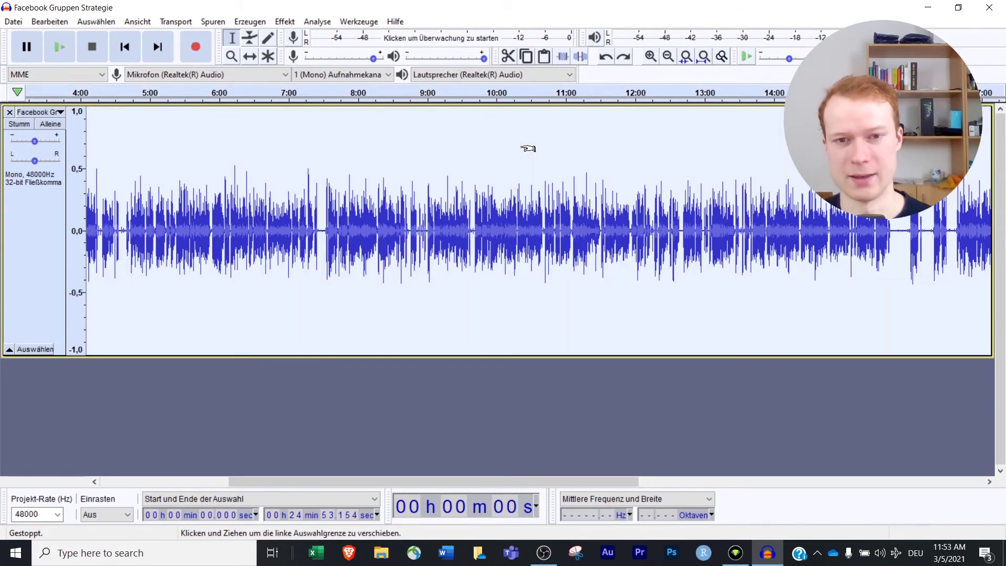
left_click(510, 151)
key("ctrl+y")
left_click(576, 252)
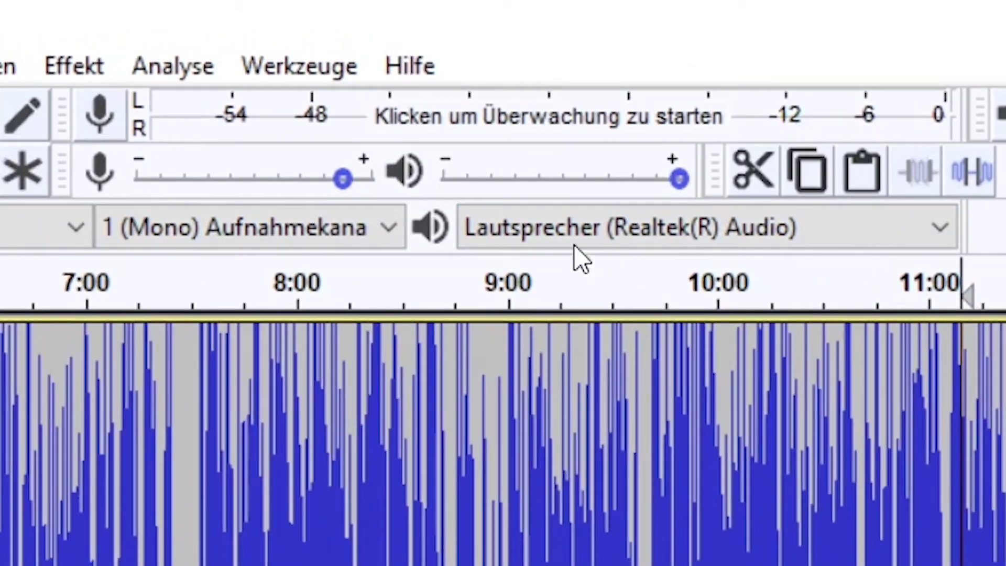
mouse_move(341, 178)
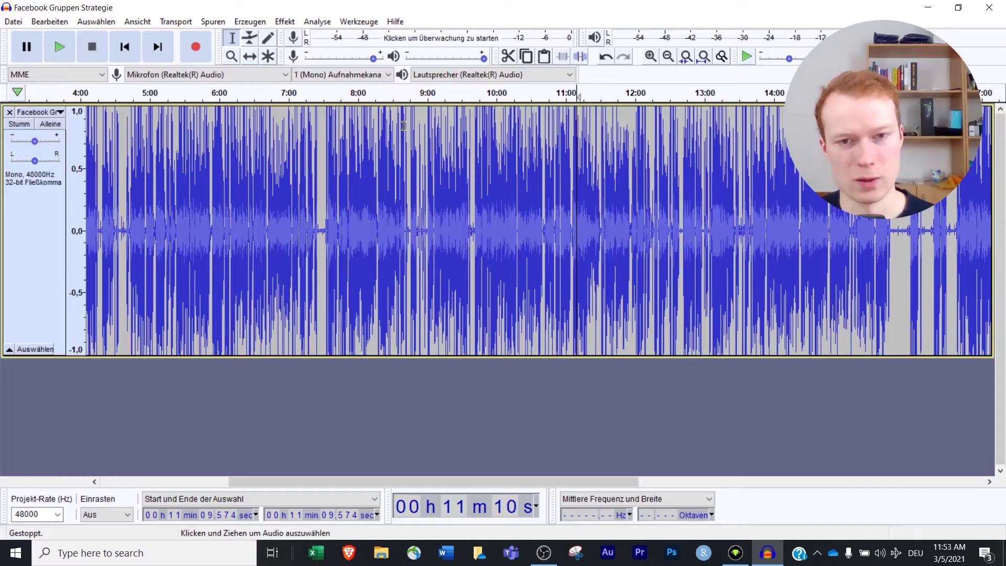
key("ctrl+z")
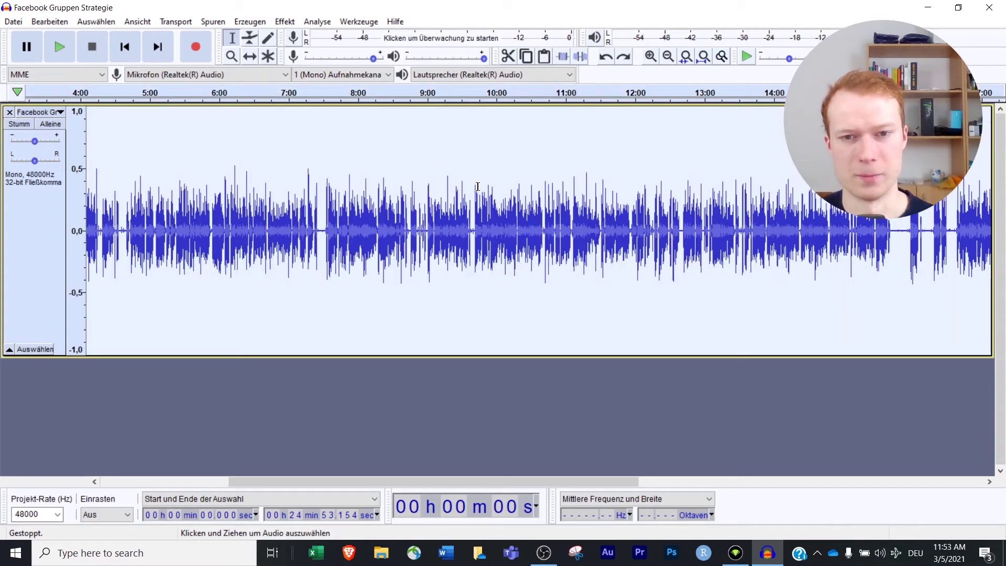
Try Microphone (Shure MV7) as the recording device, then switch back to Mikrofon (Realtek(R) Audio).
key("alt")
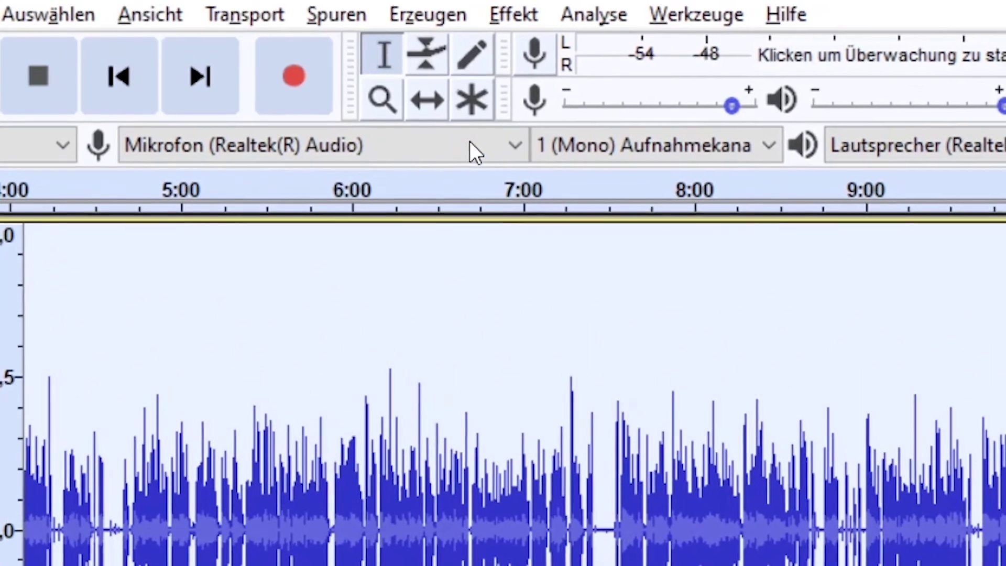
left_click(427, 135)
left_click(426, 136)
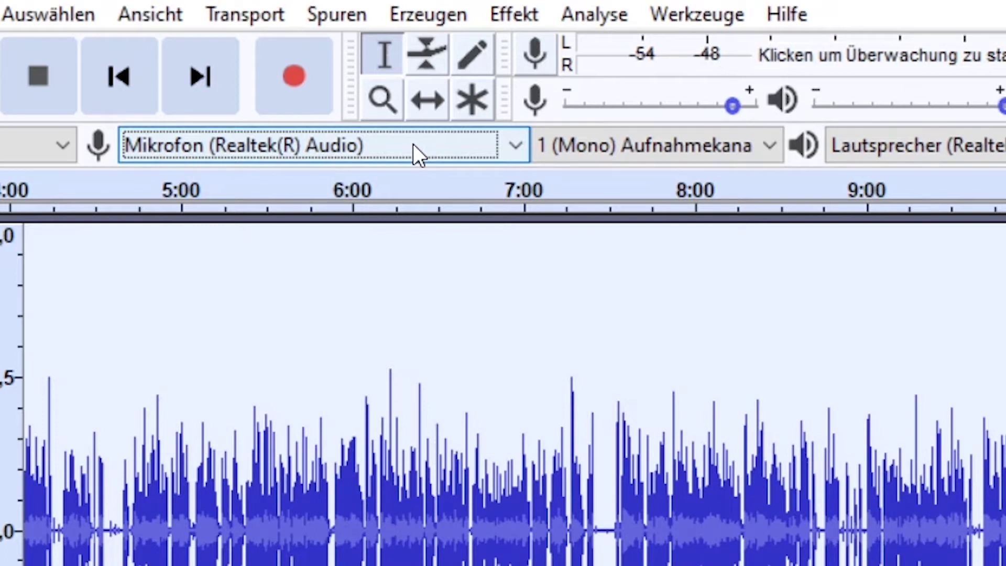
left_click(502, 141)
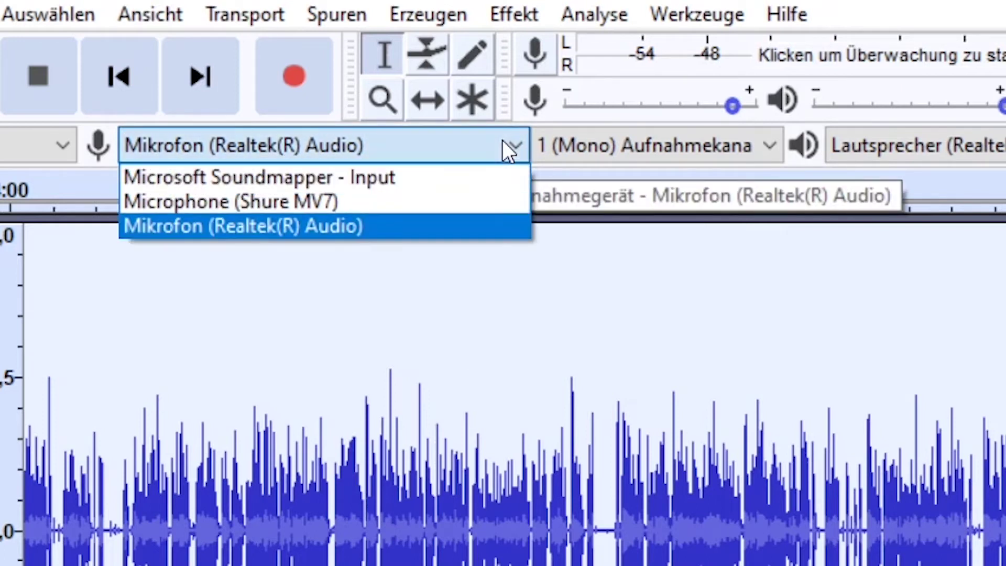
left_click(503, 141)
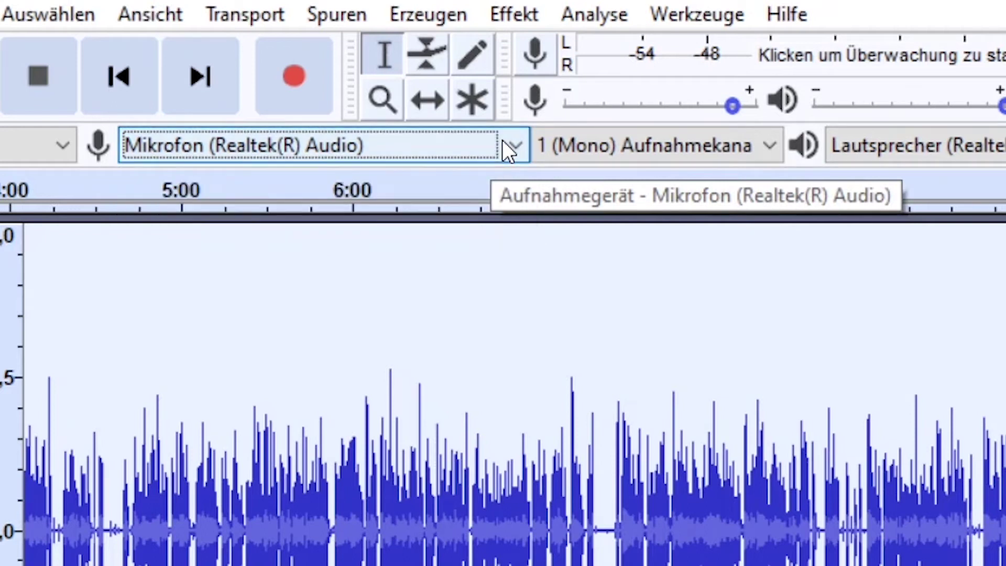
left_click(502, 140)
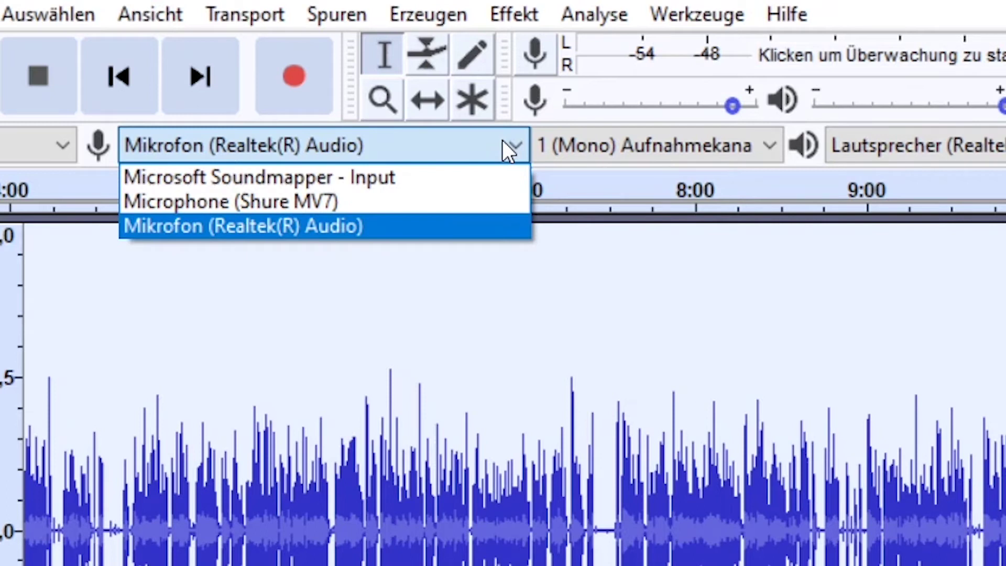
left_click(347, 203)
left_click(427, 141)
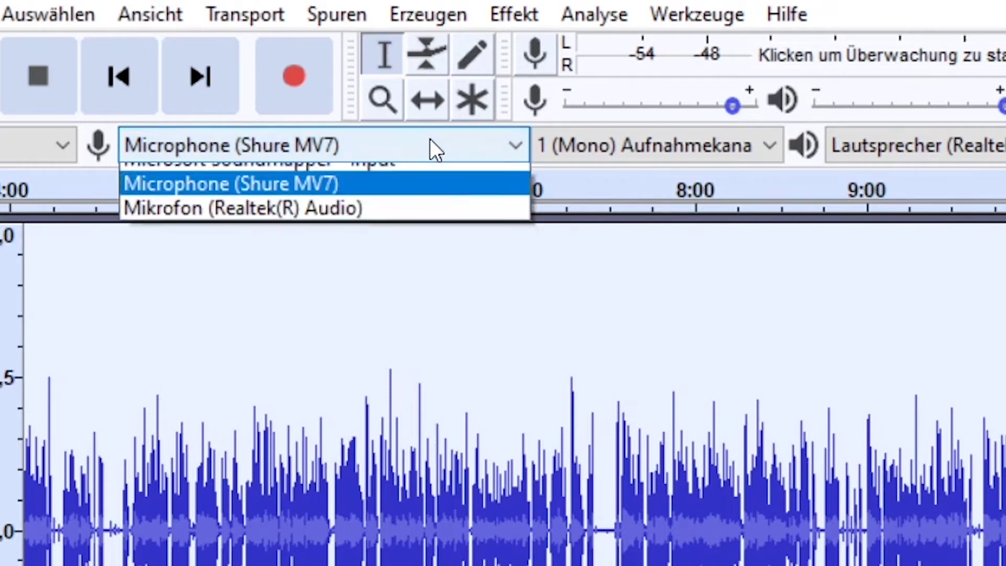
left_click(354, 213)
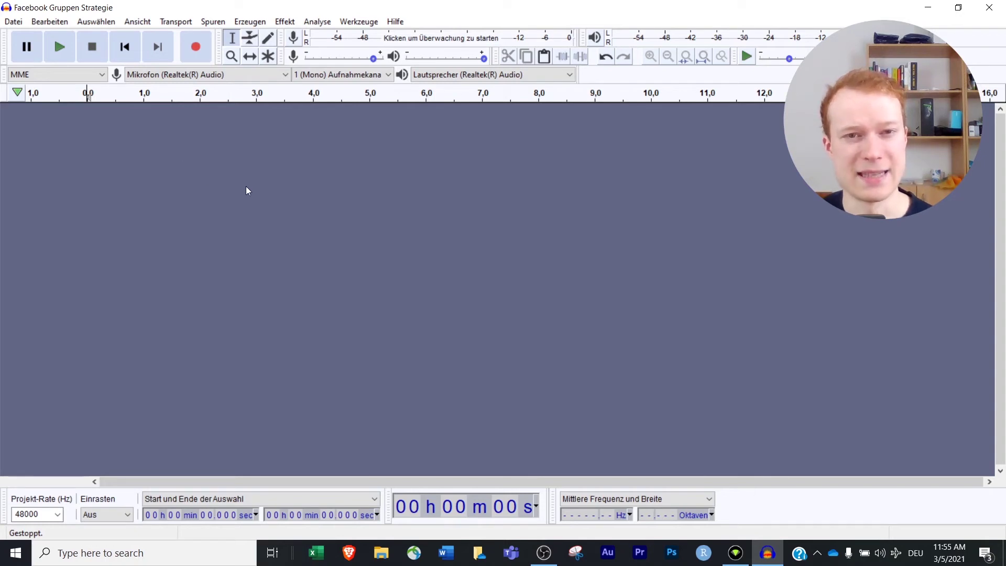
Record a short mono voice test on a new track with the Realtek microphone and stop the recording.
left_click(196, 49)
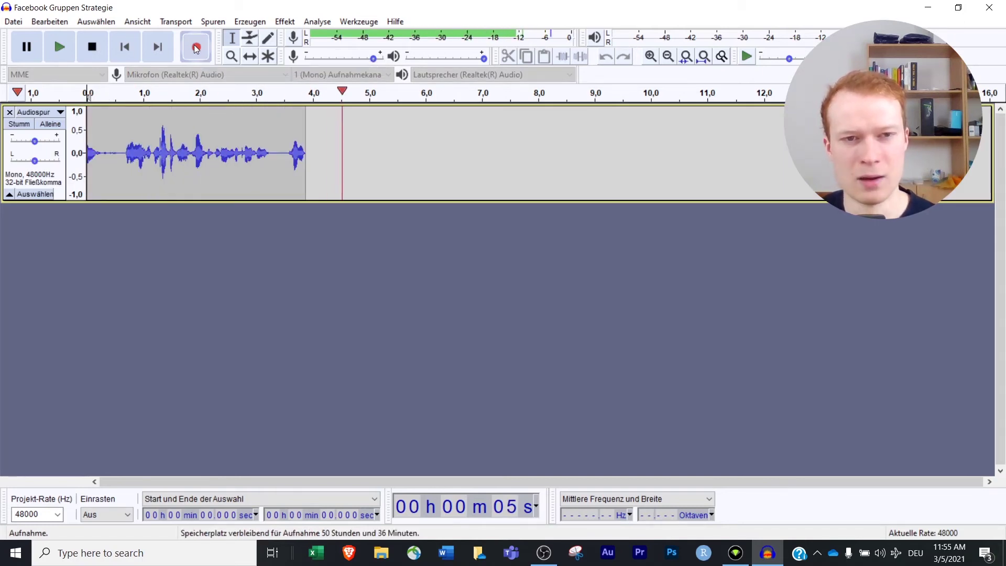
left_click(97, 48)
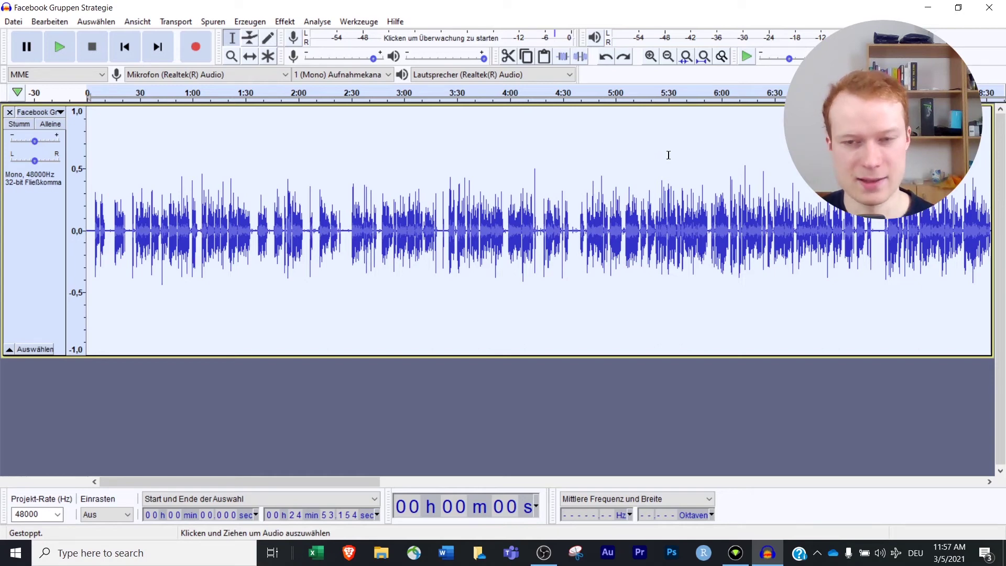
Raise the playback speed above 1.00x for listening to the Facebook Gruppen Strategie track.
key("super+plus")
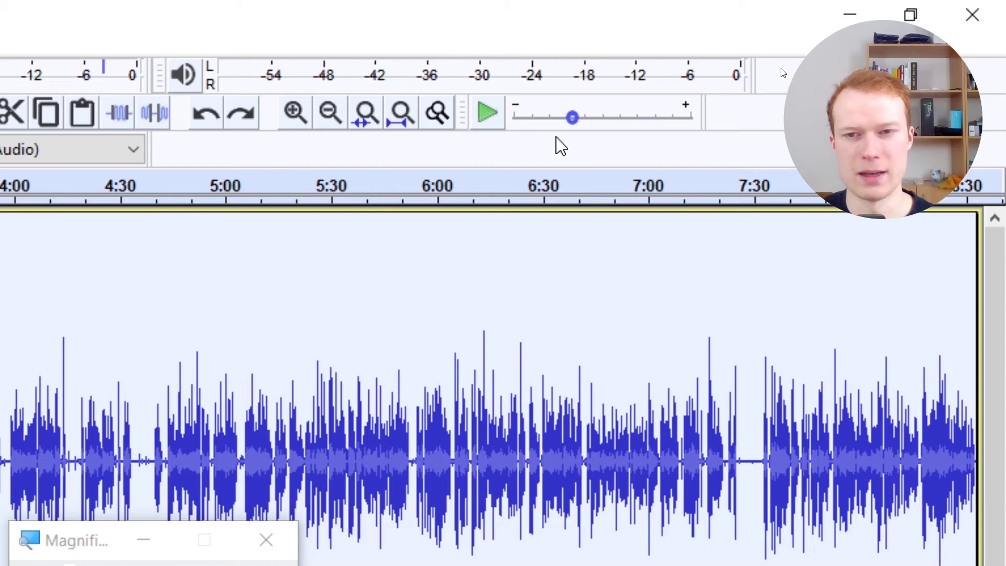
mouse_move(576, 125)
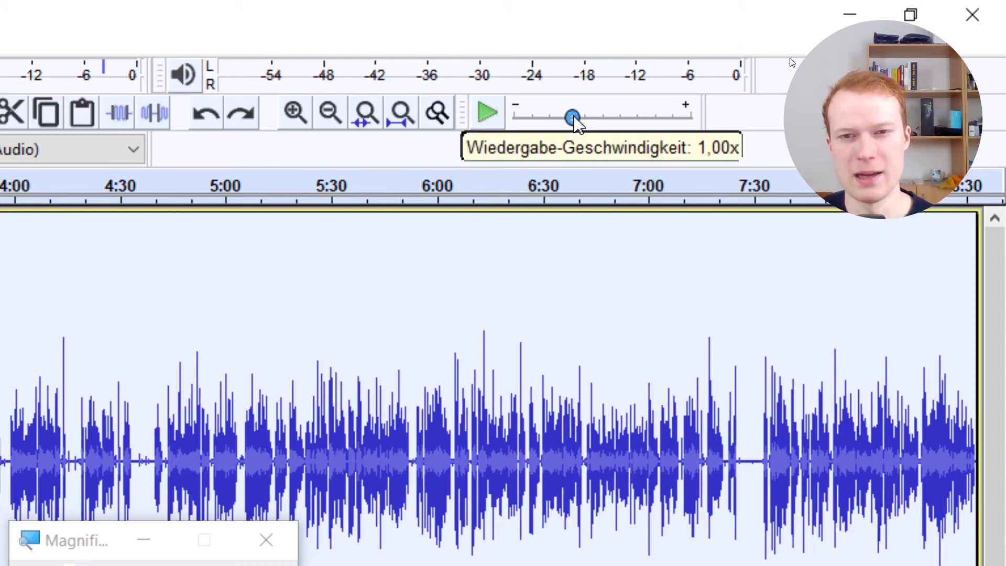
left_click_drag(575, 116, 634, 116)
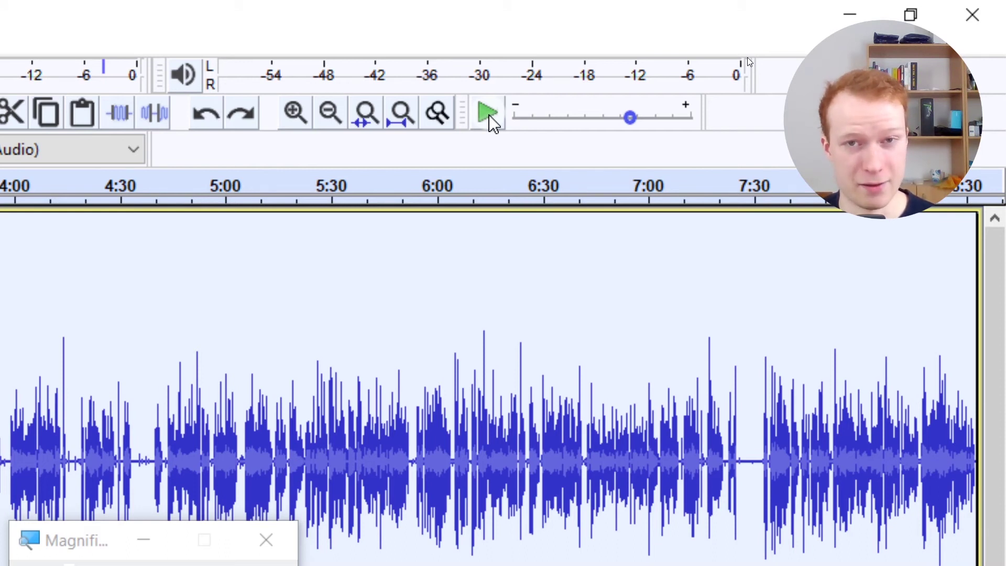
key("super+minus")
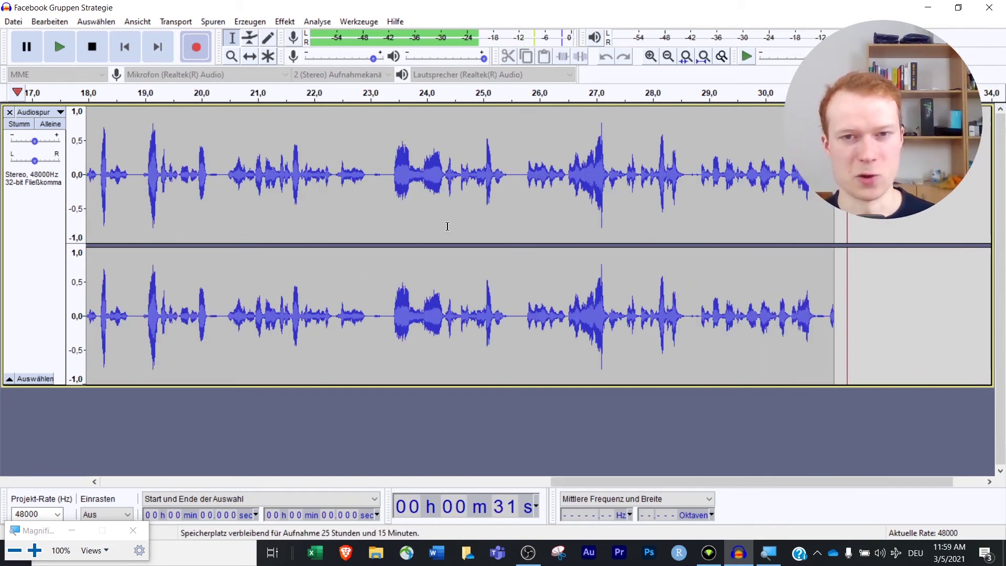
Stop the running stereo voice recording.
key("space")
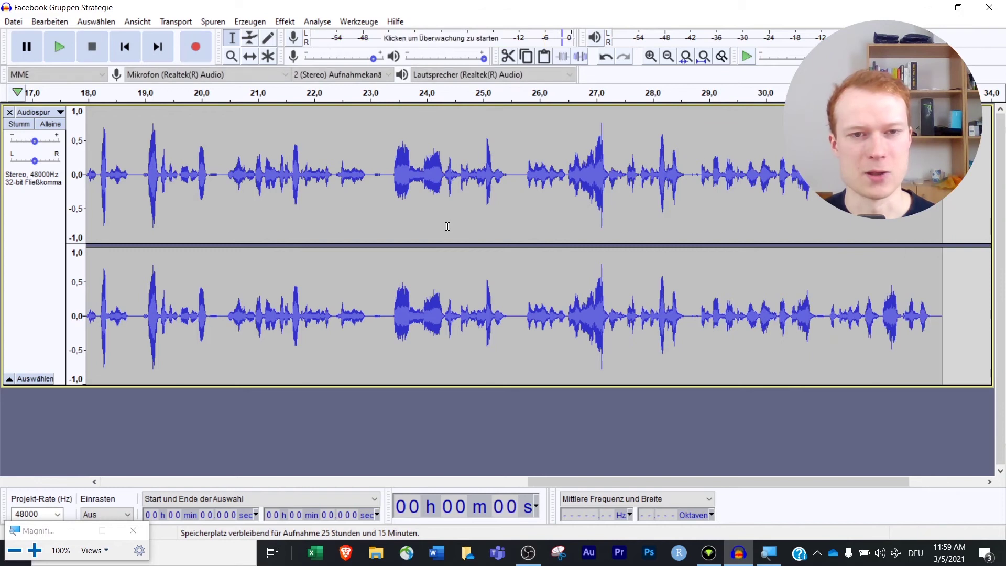
Remove the stereo test track and set the recording channels to 1 (Mono) in the device preferences.
left_click(10, 112)
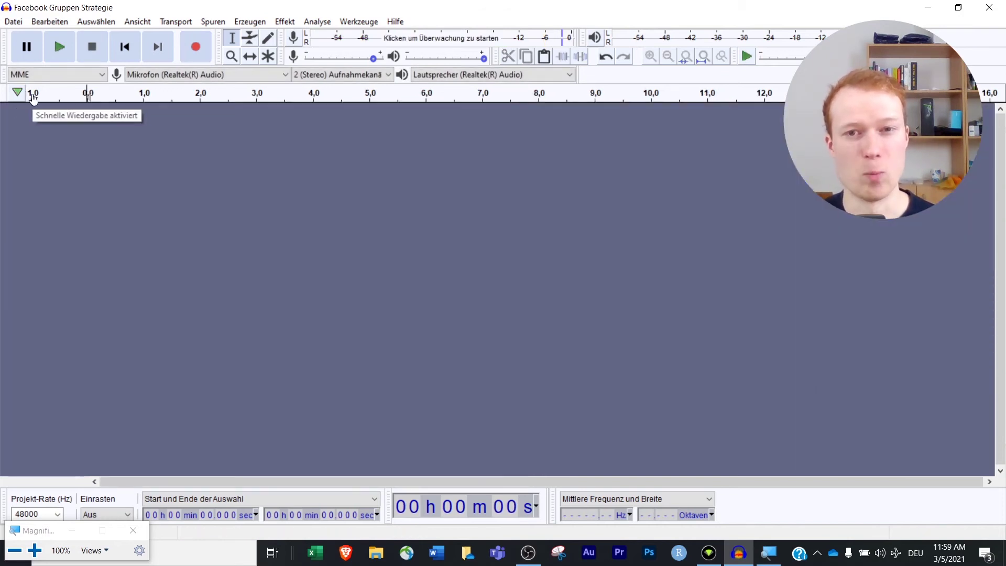
left_click(61, 24)
left_click(71, 233)
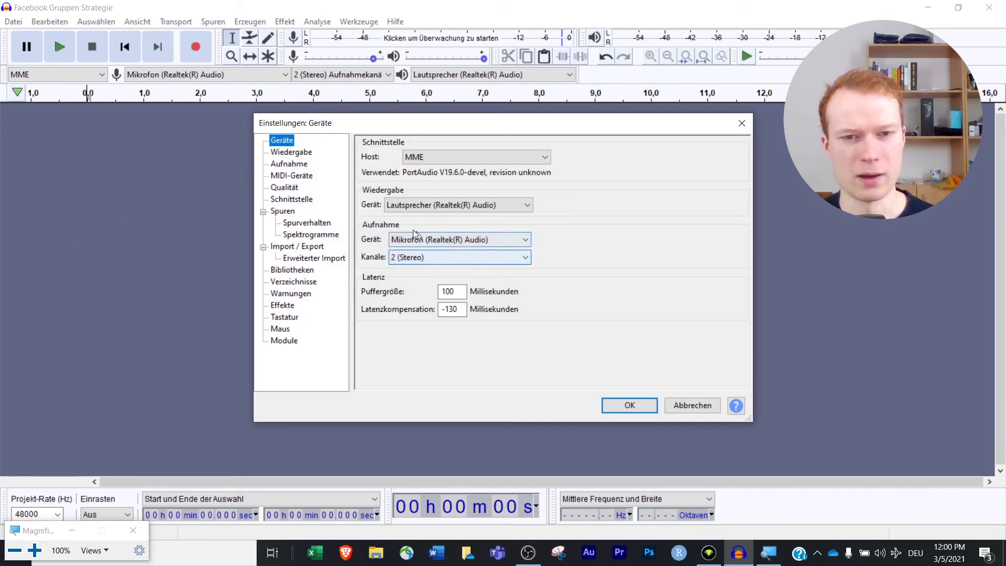
left_click(414, 257)
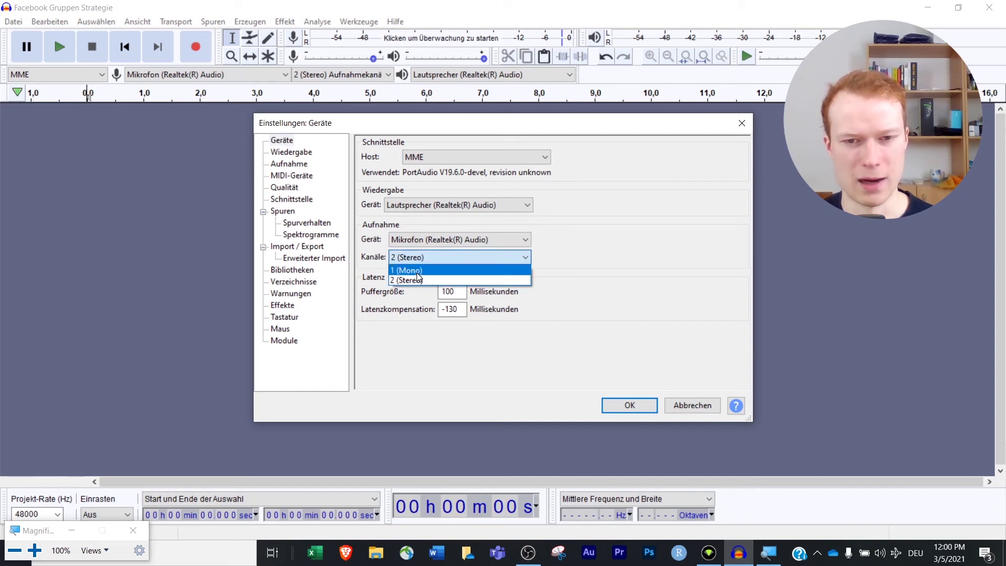
left_click(416, 272)
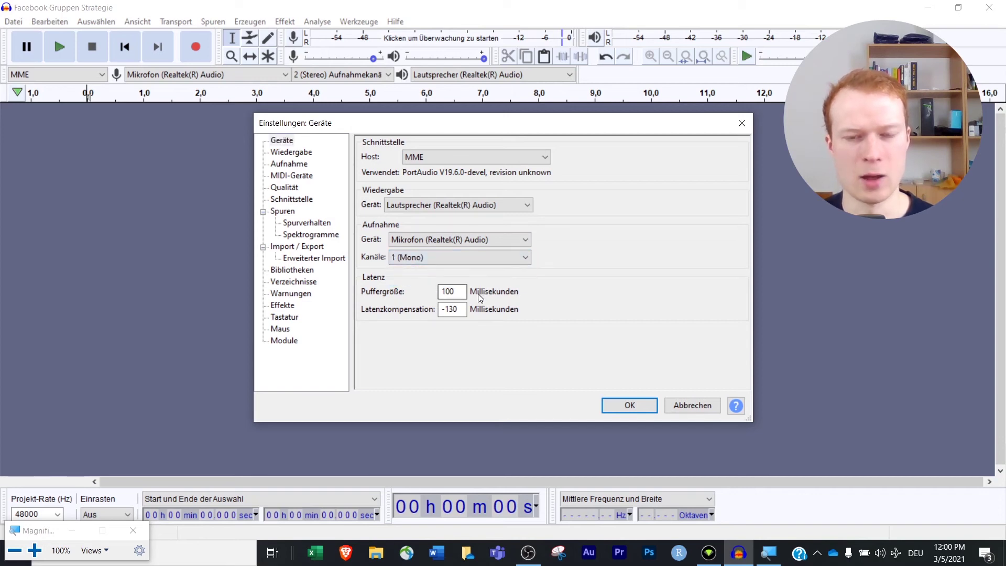
left_click(629, 405)
Record a mono voice test about two seconds long, enlarge the track's height and stop the recording.
left_click(195, 47)
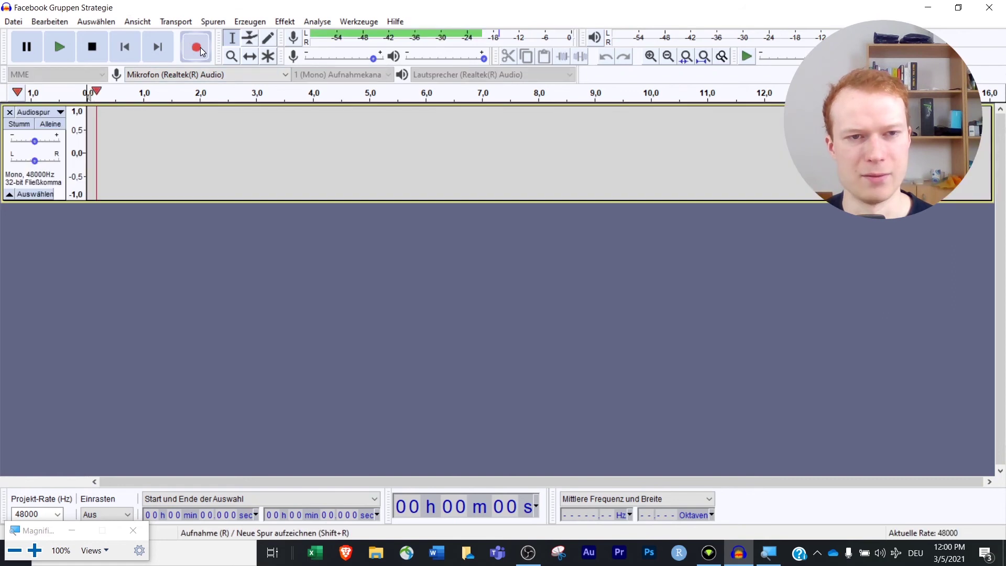
left_click_drag(278, 200, 287, 274)
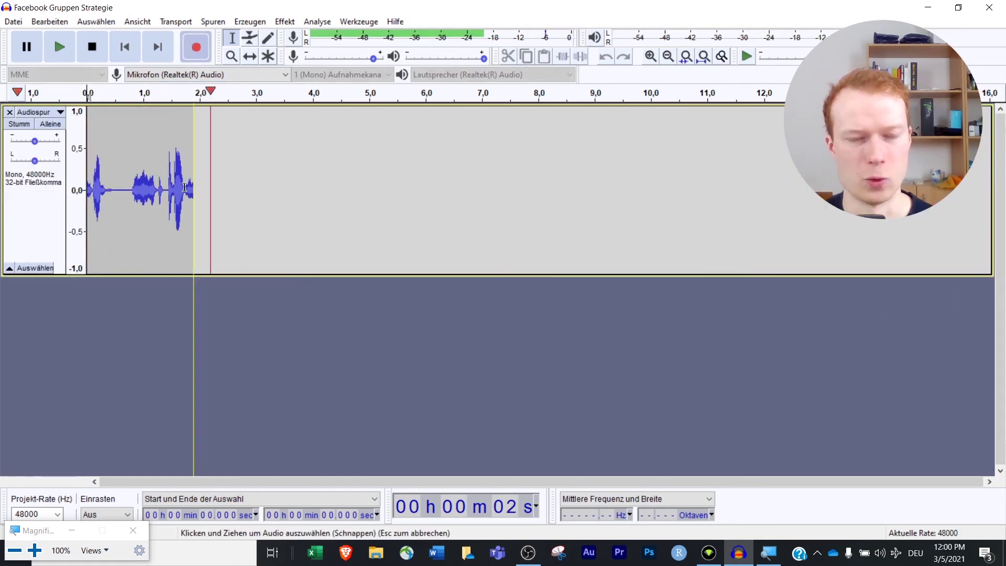
left_click(92, 46)
left_click(91, 46)
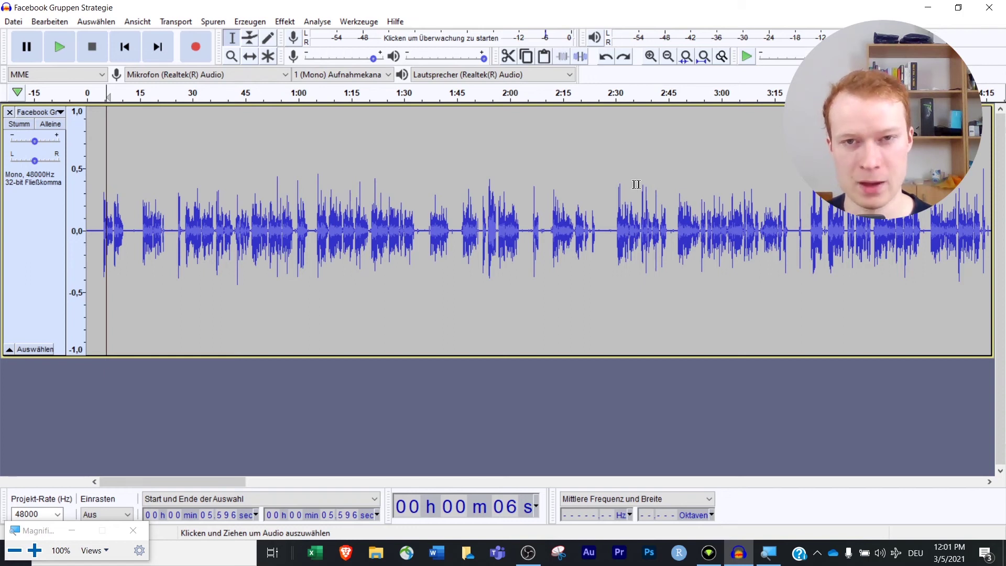
Select the quiet pause from about 2:08.7 to 2:12.1 in the Facebook Gruppen Strategie track.
left_click(546, 212)
scroll(283, 180, "up", 4)
scroll(283, 180, "down", 2)
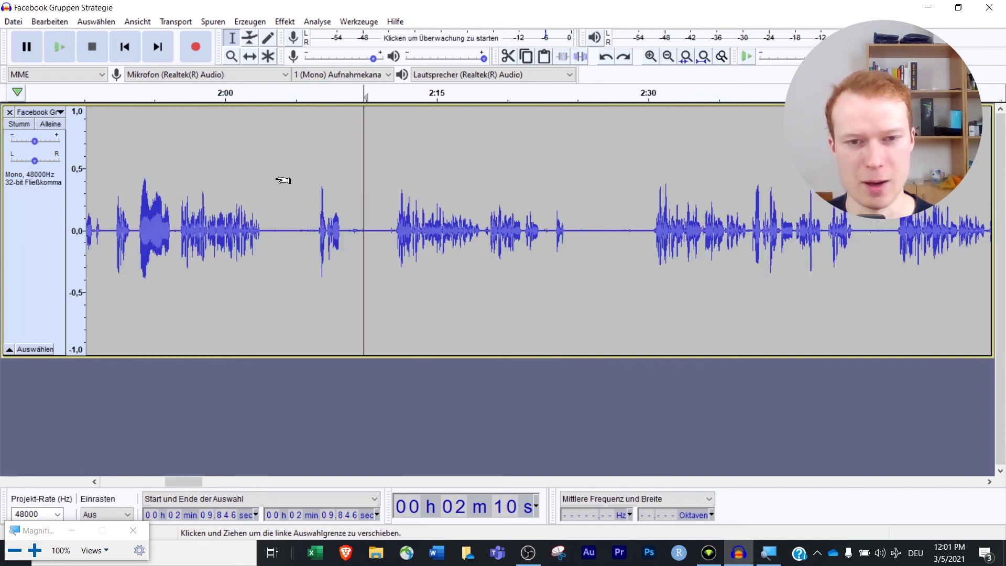
scroll(283, 180, "up", 2)
left_click_drag(606, 231, 795, 233)
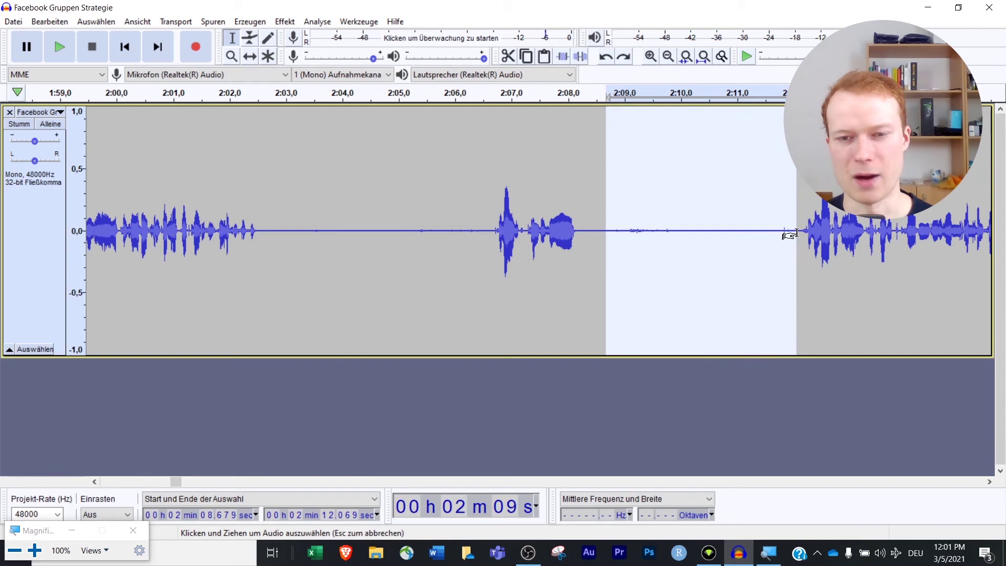
left_click(478, 214)
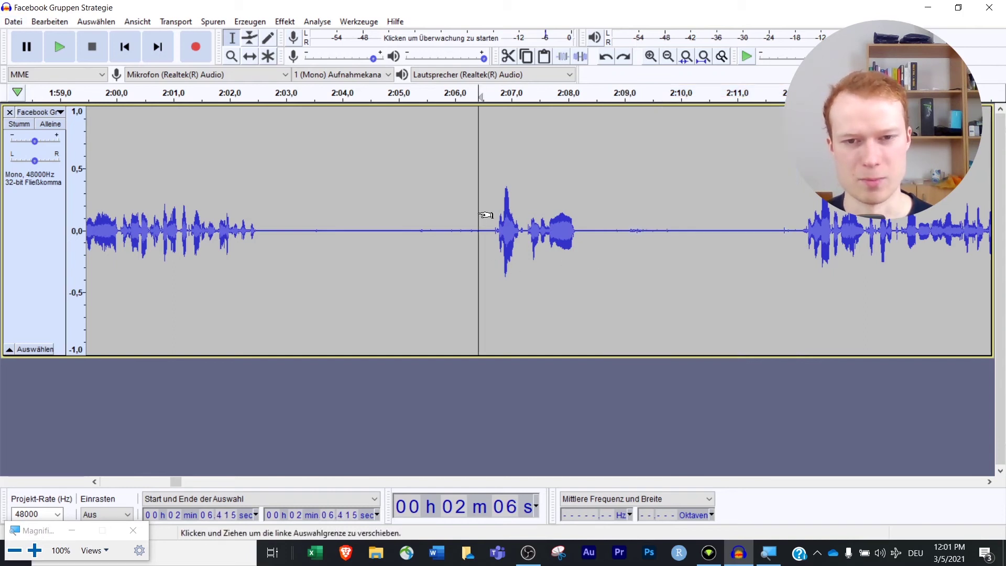
Amplify the pause from about 2:02.7 to 2:06.5 by -13 dB and clear the selection.
left_click_drag(485, 234, 309, 246)
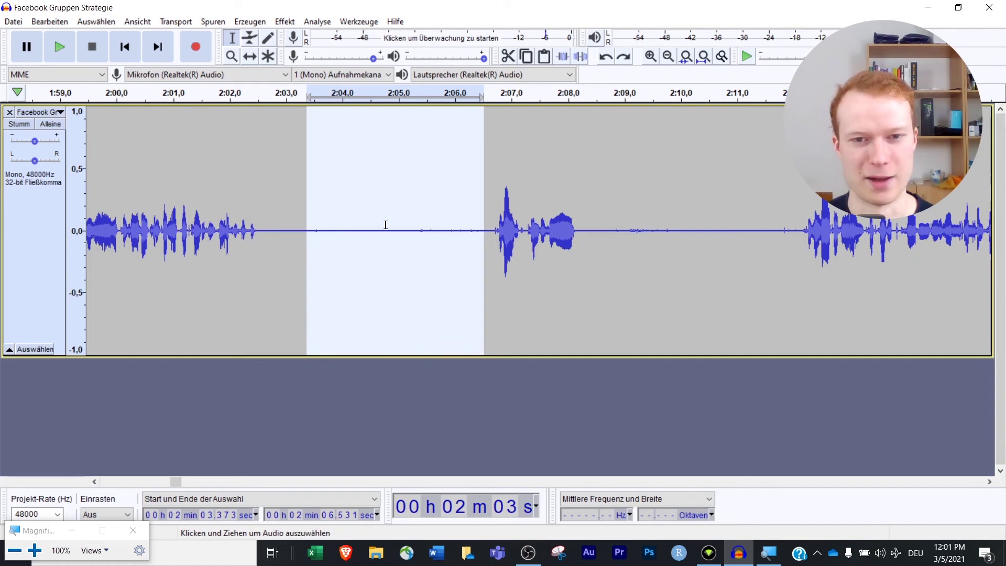
left_click(417, 231)
left_click_drag(481, 227, 281, 243)
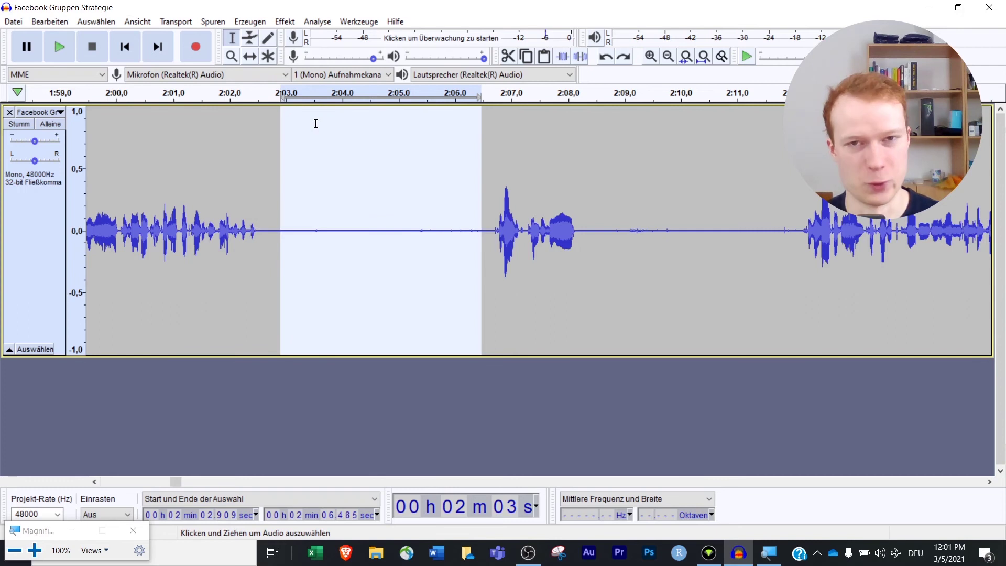
key("shift+Left")
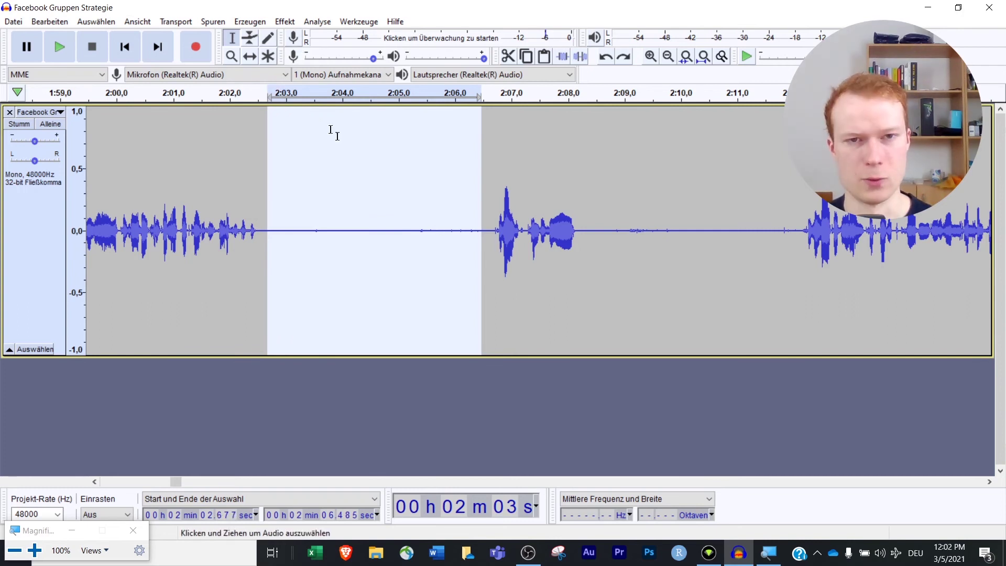
left_click(287, 22)
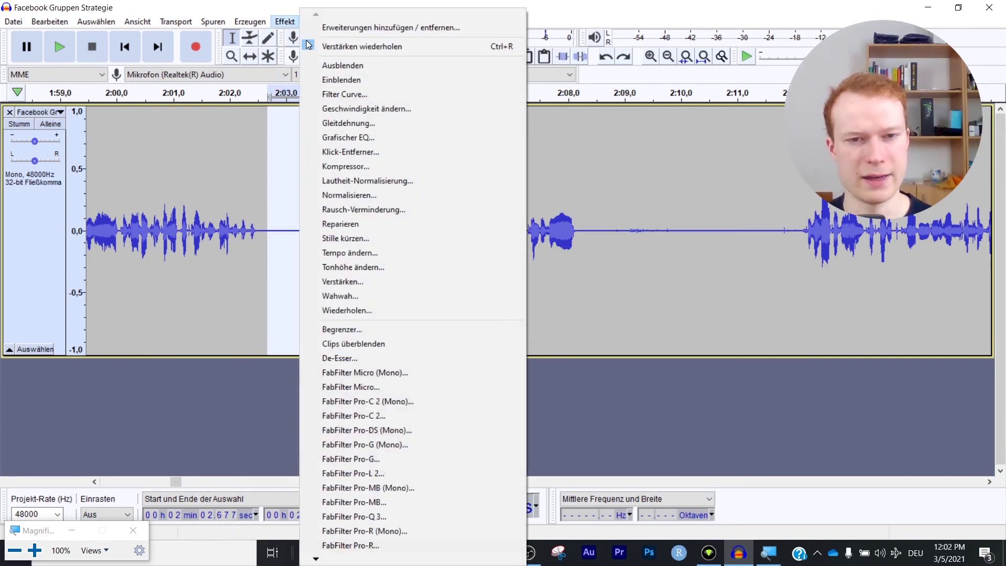
left_click(425, 279)
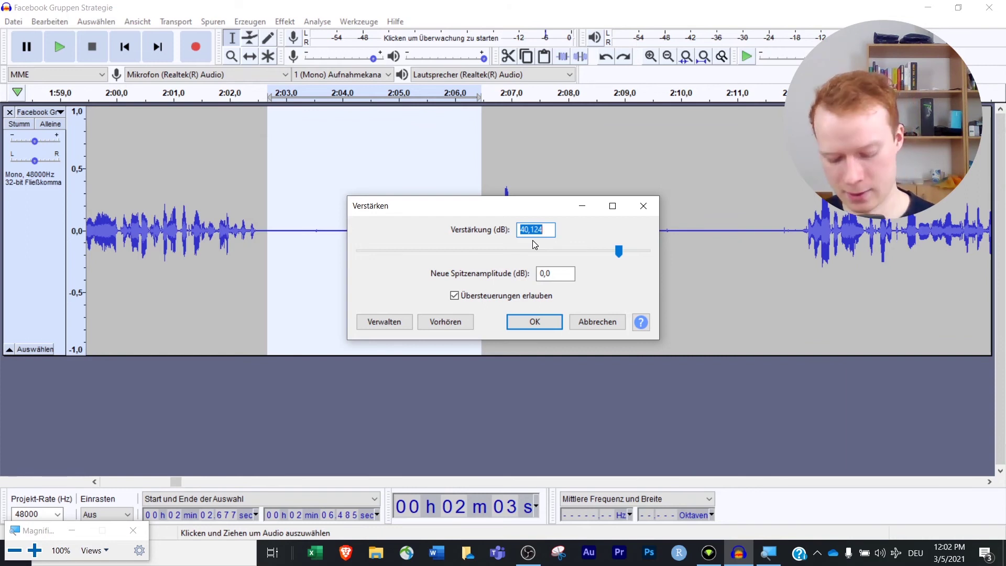
type("-13")
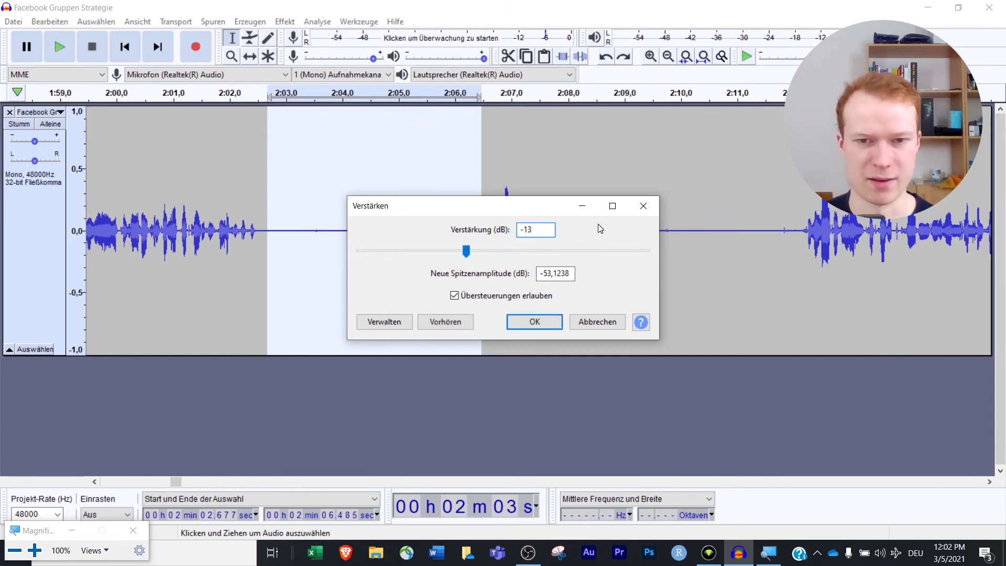
left_click(523, 324)
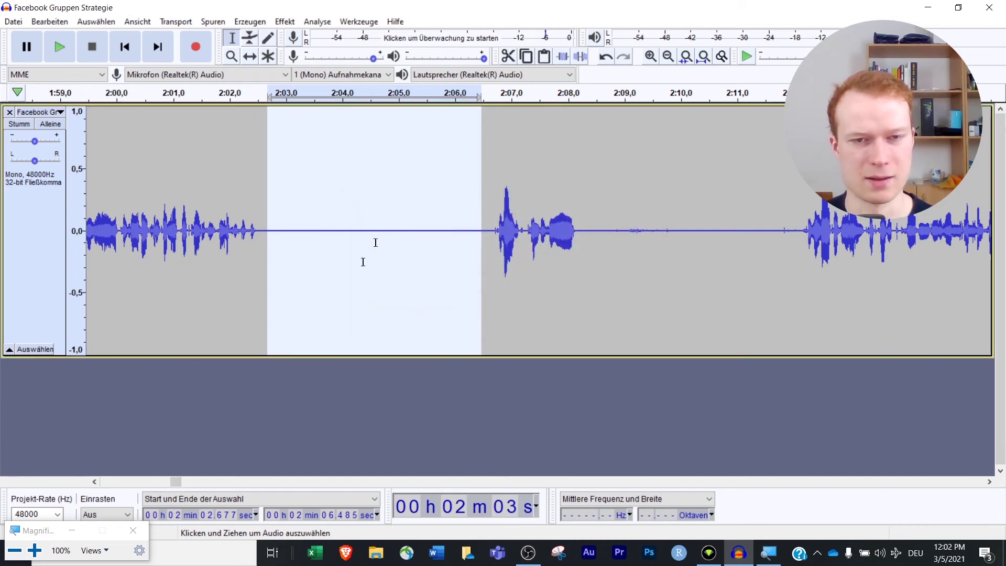
left_click(364, 240)
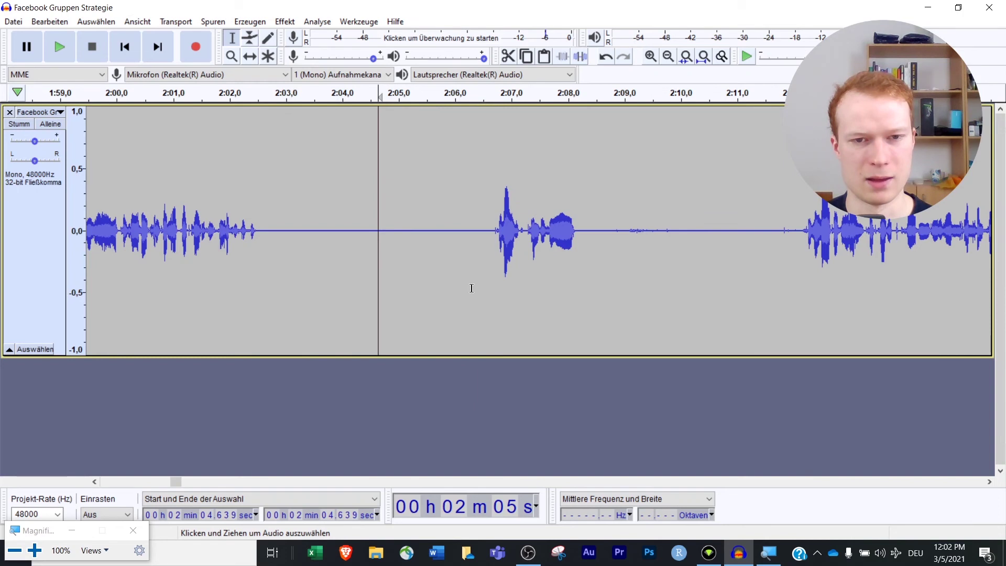
Select the passage from about 3:18.8 to 3:24.3 around the short isolated sound and repeat the last Amplify effect on it.
scroll(433, 287, "down", 2)
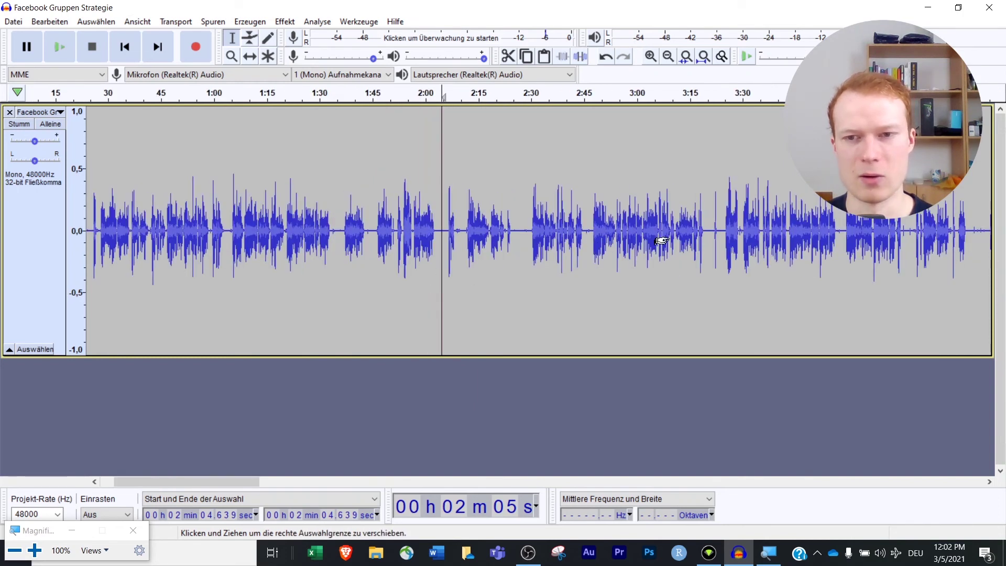
scroll(730, 218, "up", 1)
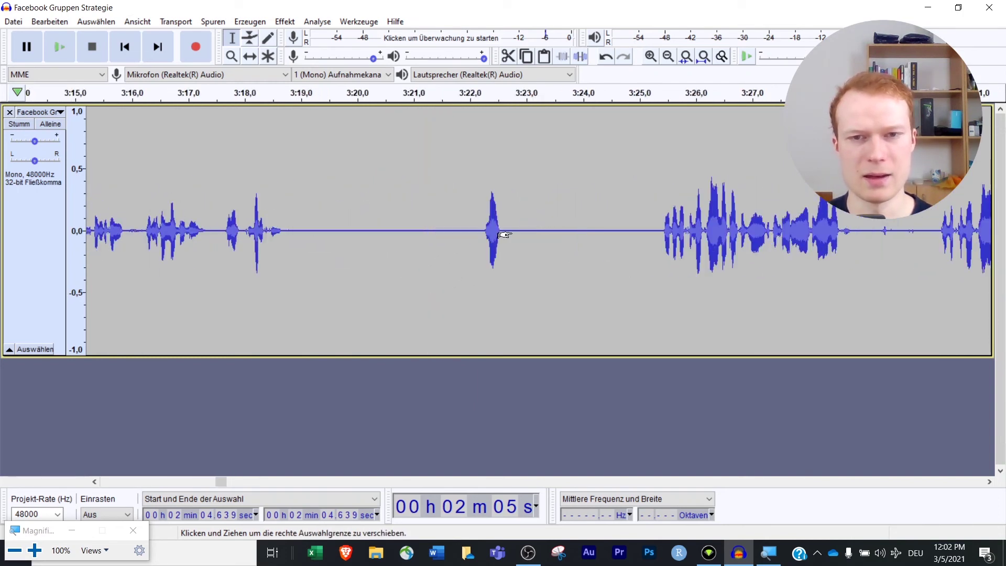
scroll(458, 242, "right", 1)
scroll(391, 238, "up", 1)
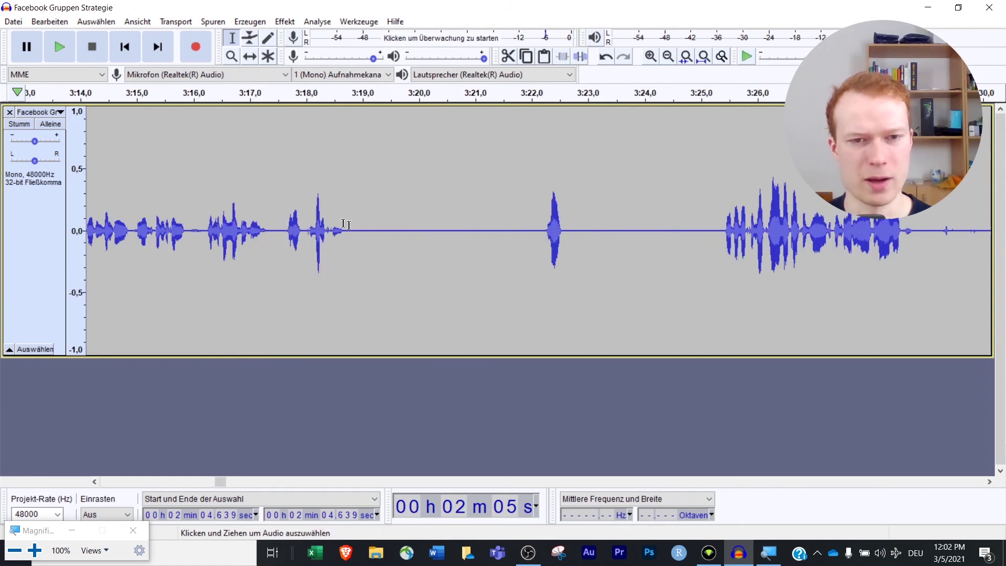
left_click_drag(362, 233, 533, 243)
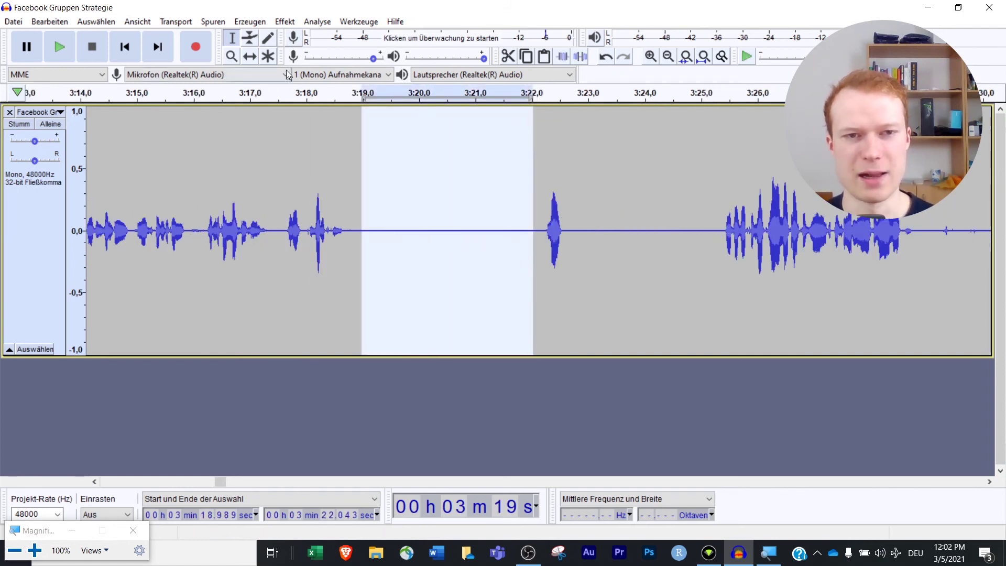
left_click(290, 23)
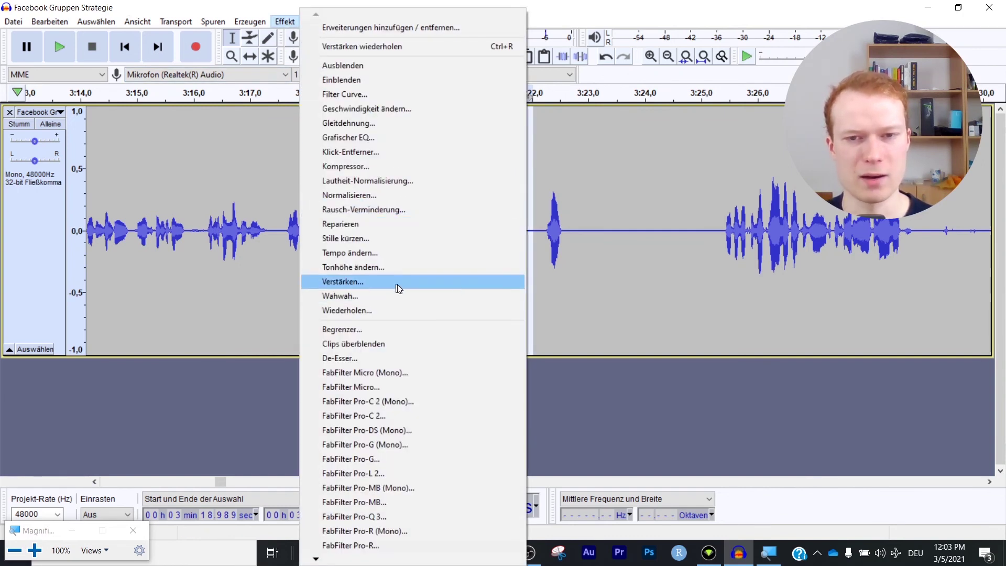
left_click(616, 278)
left_click_drag(352, 233, 655, 241)
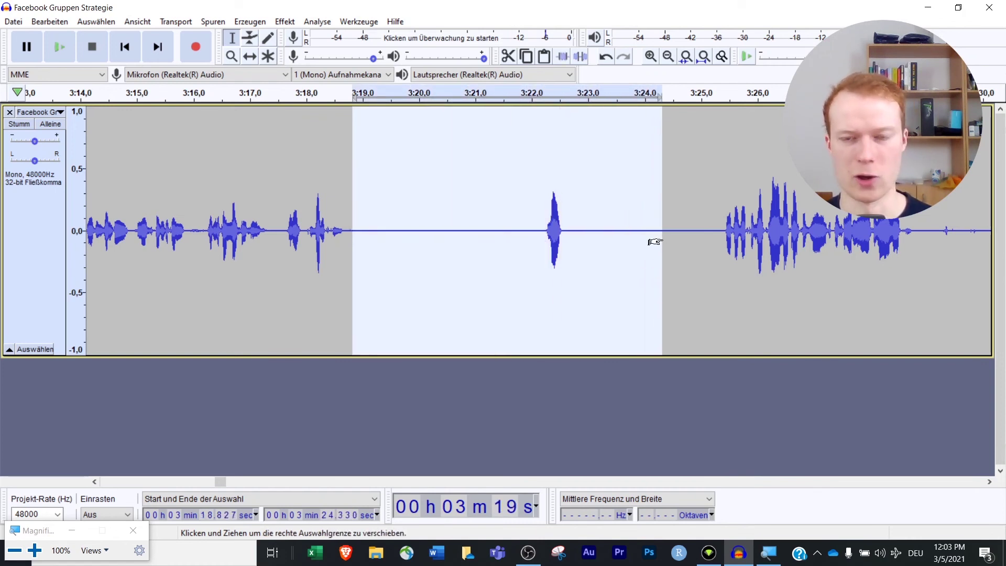
key("ctrl+r")
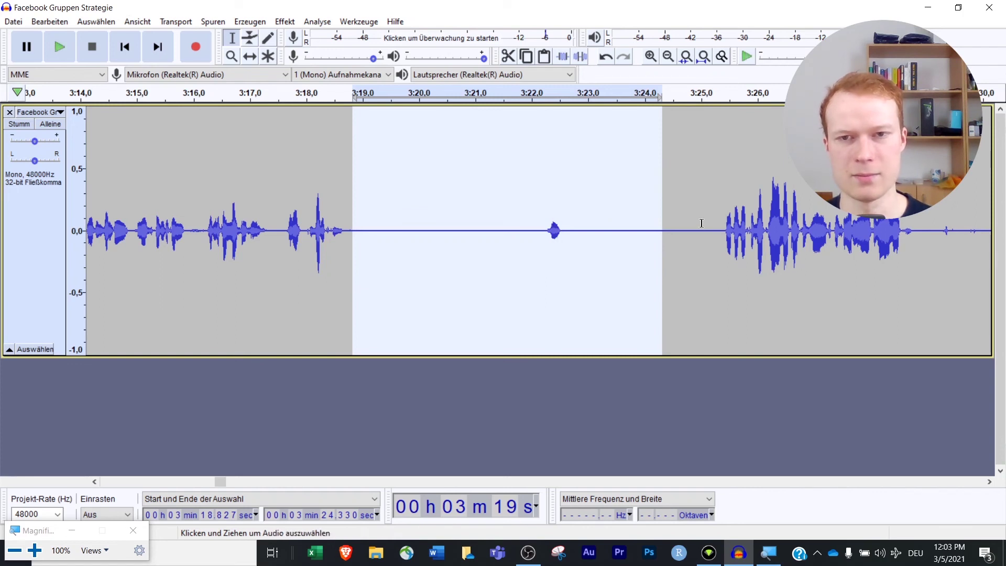
left_click(702, 224)
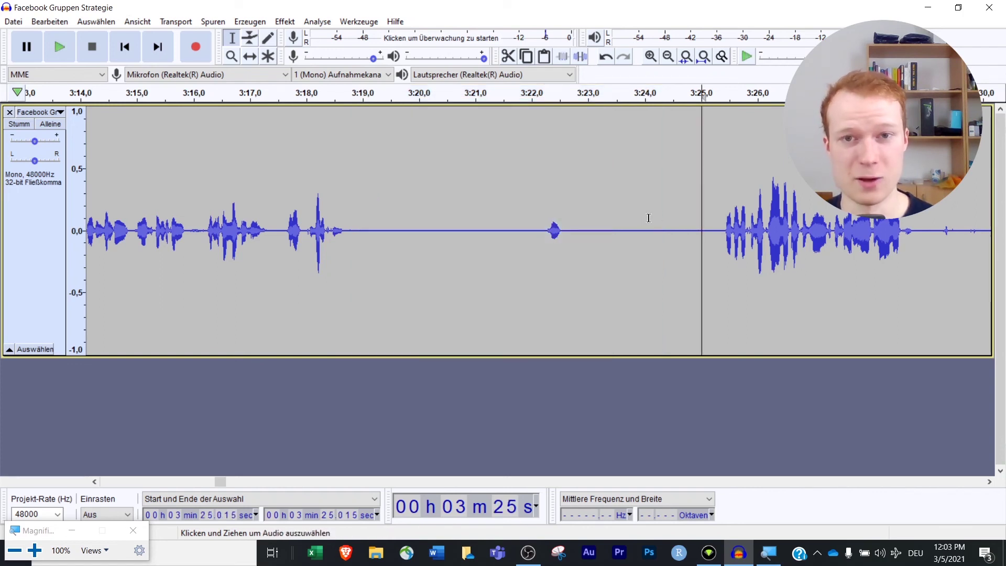
left_click(382, 212)
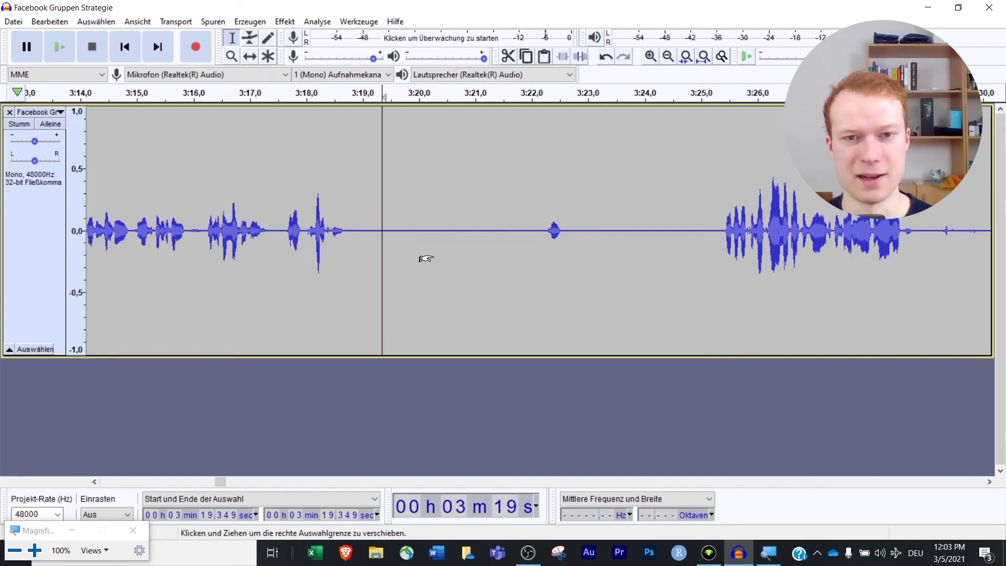
scroll(422, 256, "down", 4)
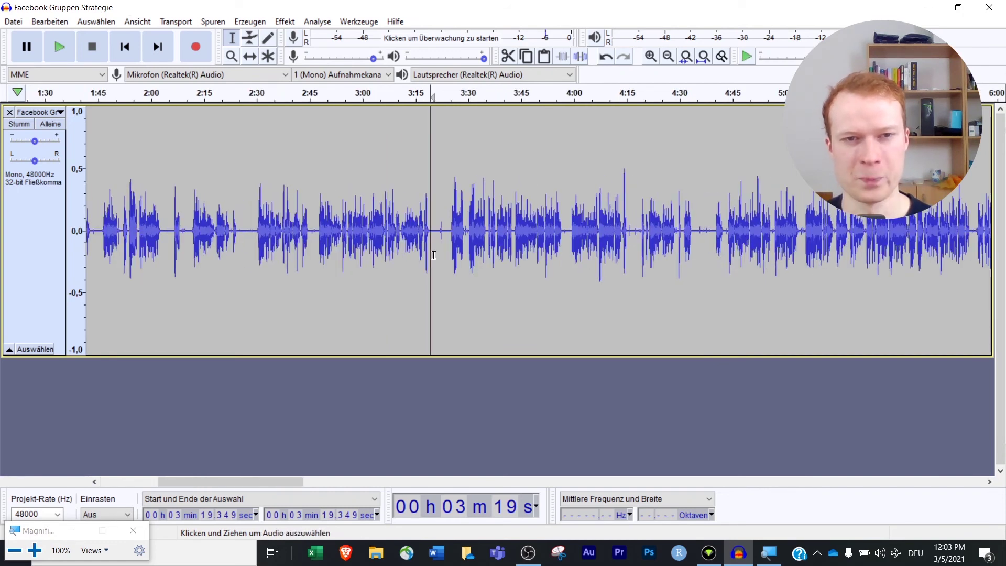
left_click(285, 21)
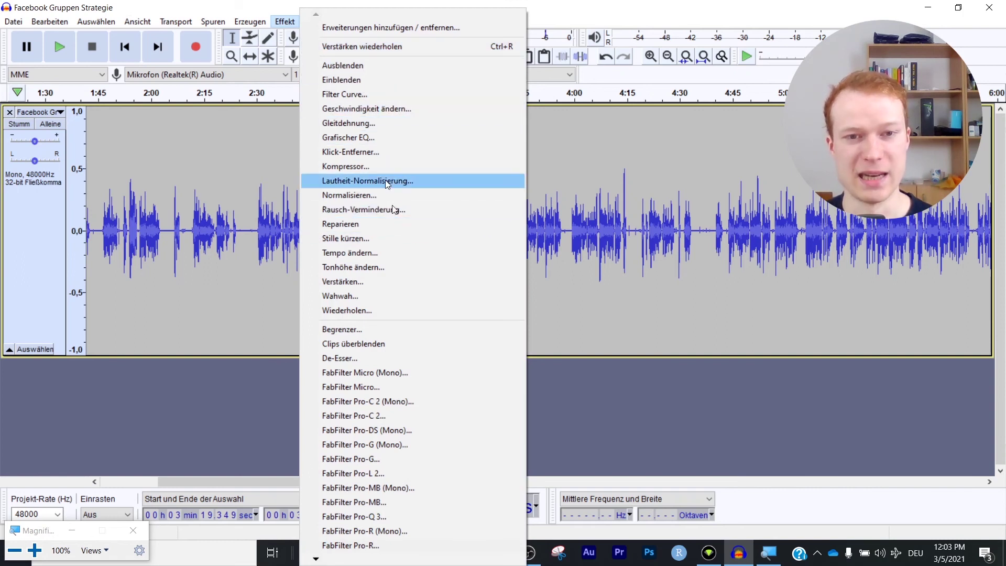
left_click(654, 184)
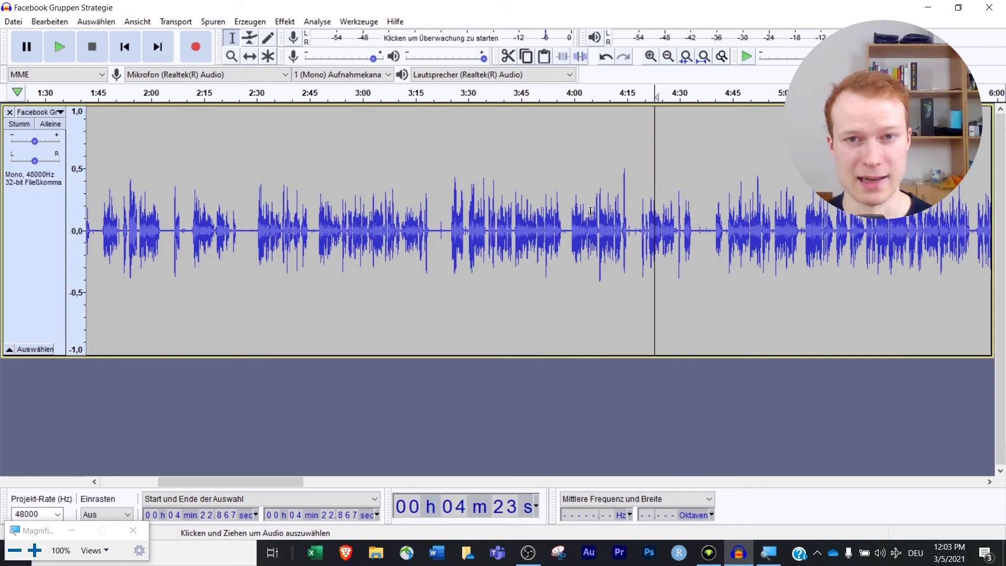
Examine the three tall spikes around 15:49 in the track, both close up and together with the neighbouring speech.
left_click_drag(778, 235, 993, 247)
left_click(274, 225)
left_click_drag(246, 225, 830, 218)
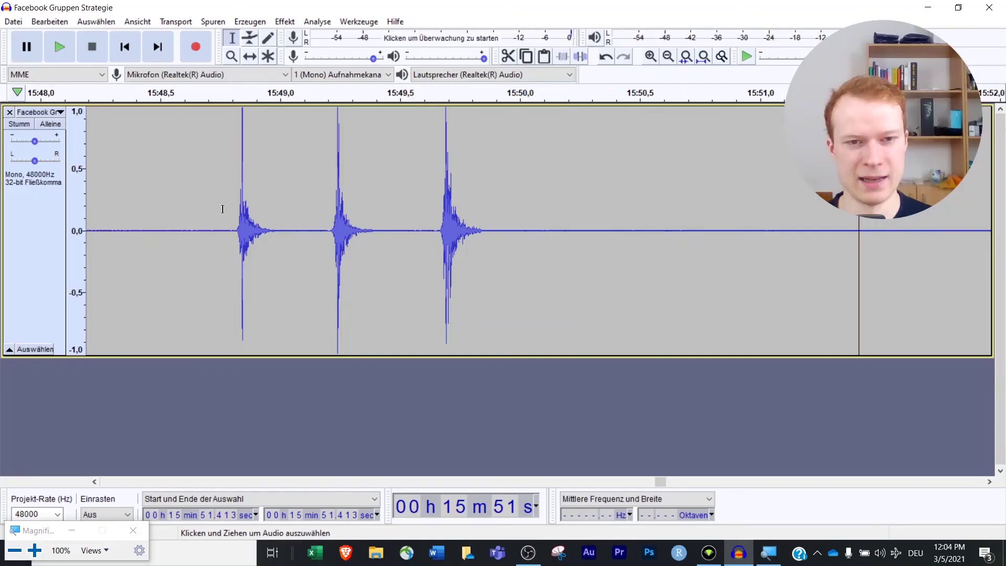
left_click_drag(221, 209, 501, 205)
left_click(592, 217)
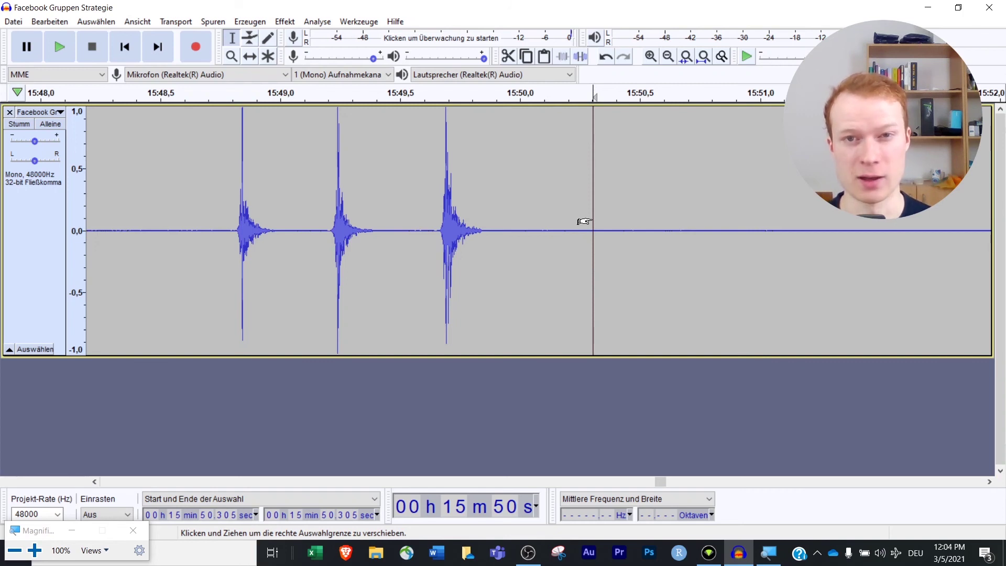
scroll(434, 209, "down", 5, "ctrl")
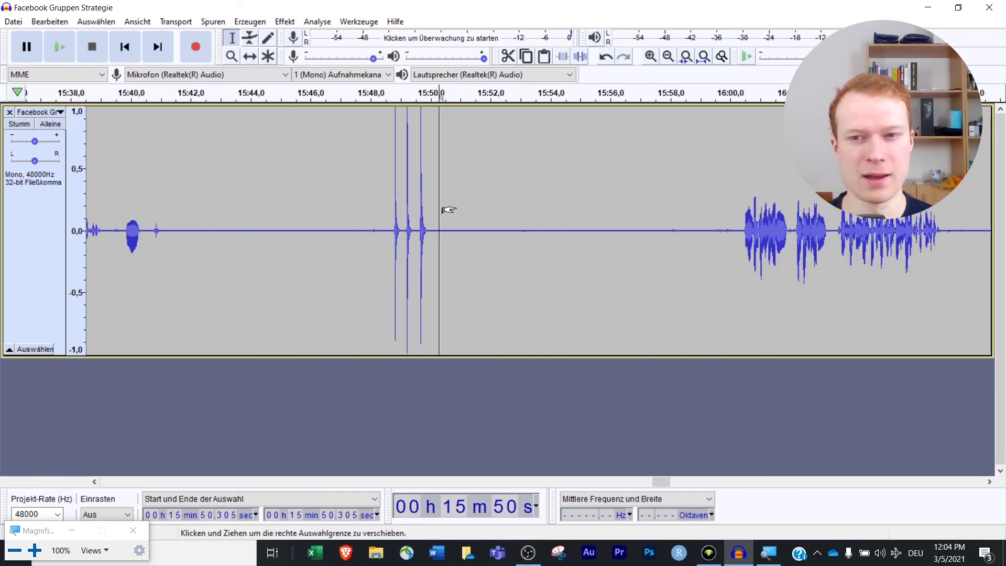
scroll(484, 209, "up", 2, "ctrl")
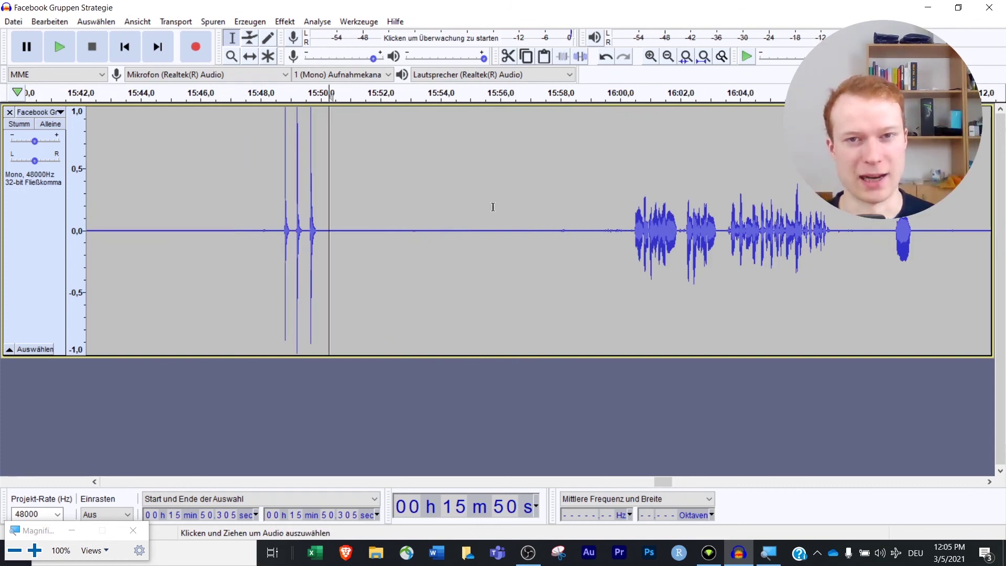
scroll(291, 177, "up", 1, "ctrl")
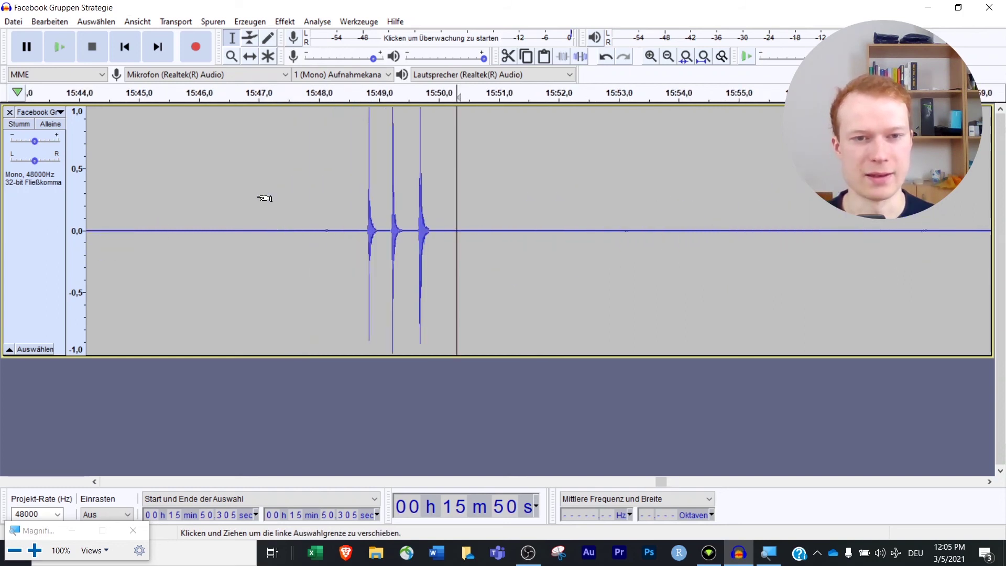
Select the three spikes from about 15:48.8 to 15:50.0 and clear the selection by placing the cursor just behind them.
left_click_drag(366, 183, 438, 184)
scroll(367, 262, "down", 2, "ctrl")
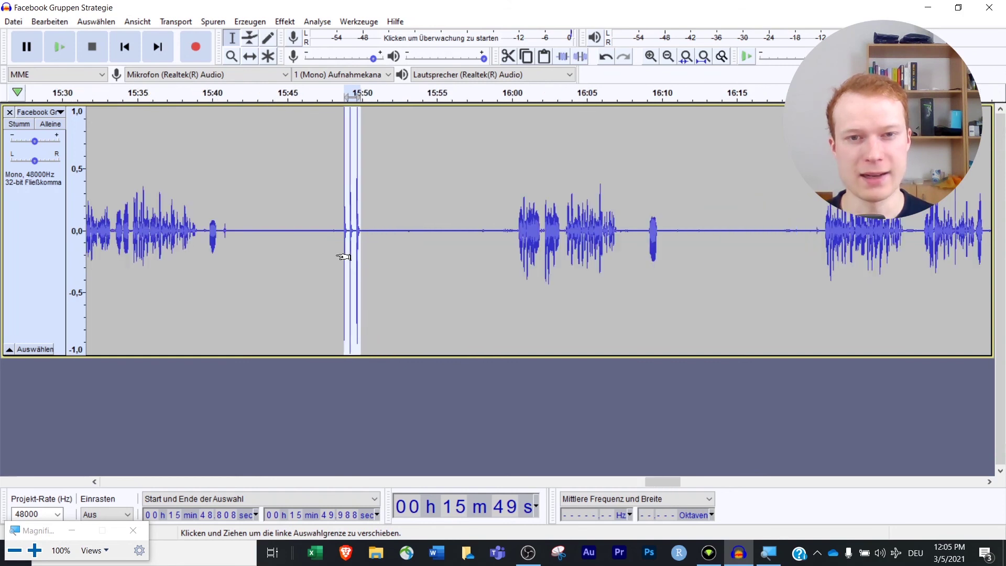
scroll(330, 214, "down", 1, "ctrl")
scroll(374, 229, "up", 2, "ctrl")
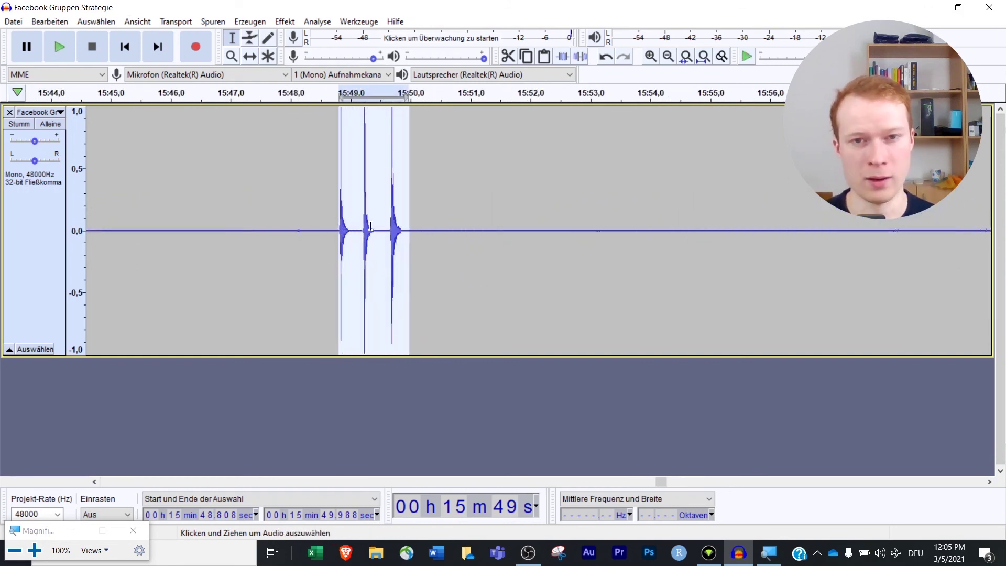
left_click(413, 209)
Compare the shape and height of the three spikes around 15:49 with the surrounding speech, in a wide overview and close up.
scroll(363, 205, "down", 1, "ctrl")
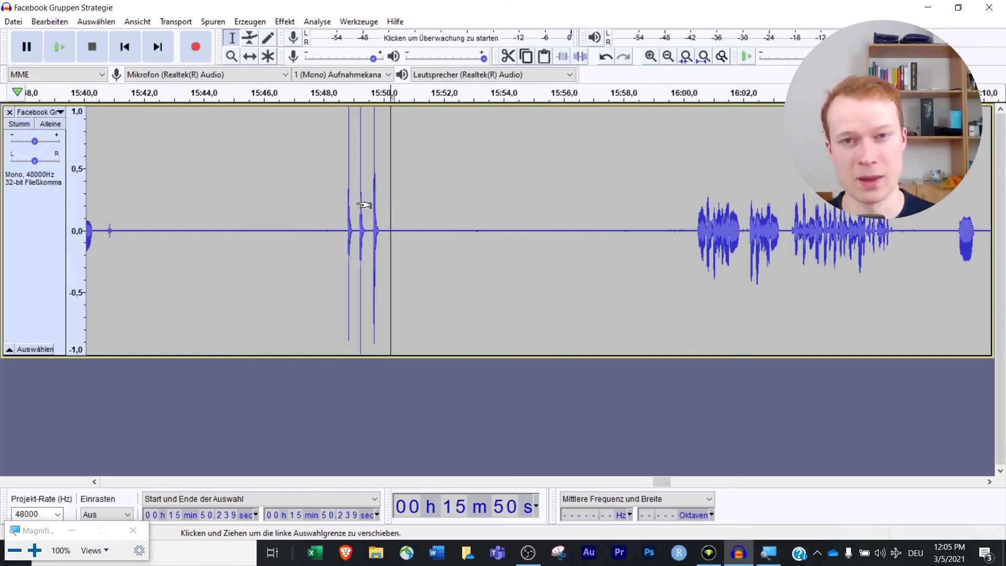
scroll(423, 206, "down", 1, "ctrl")
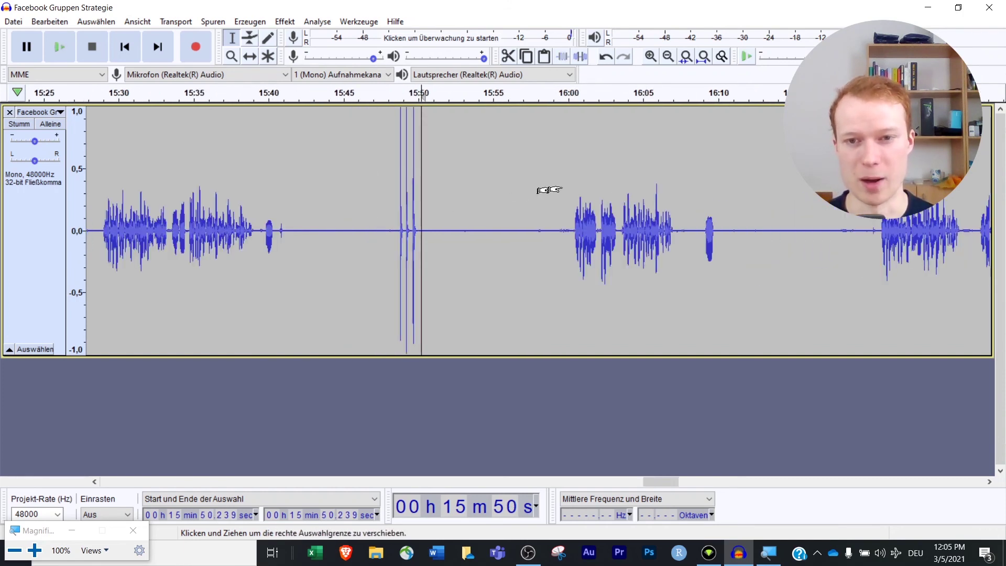
scroll(495, 252, "down", 2, "ctrl")
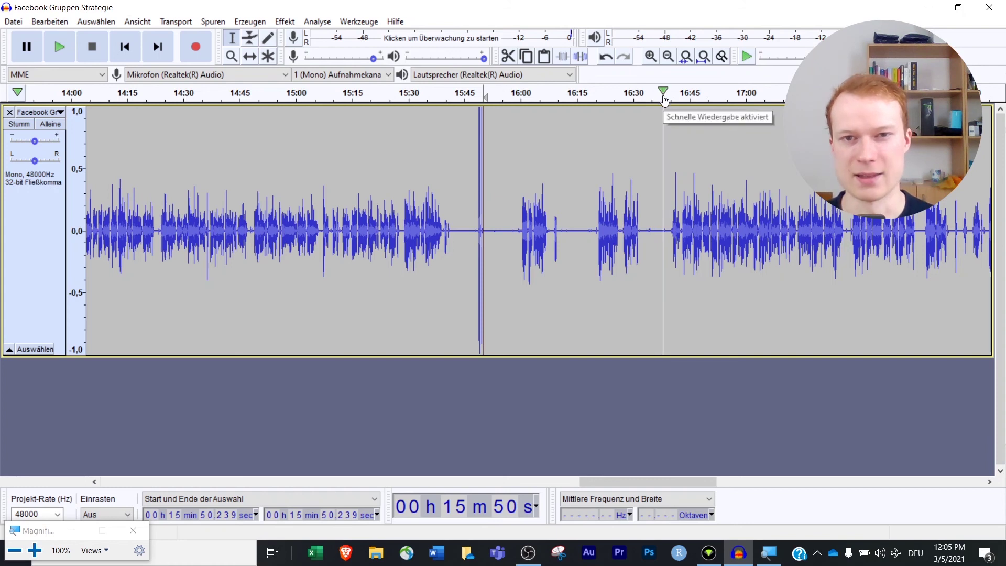
key("ctrl+1")
key("ctrl+1")
key("ctrl+1")
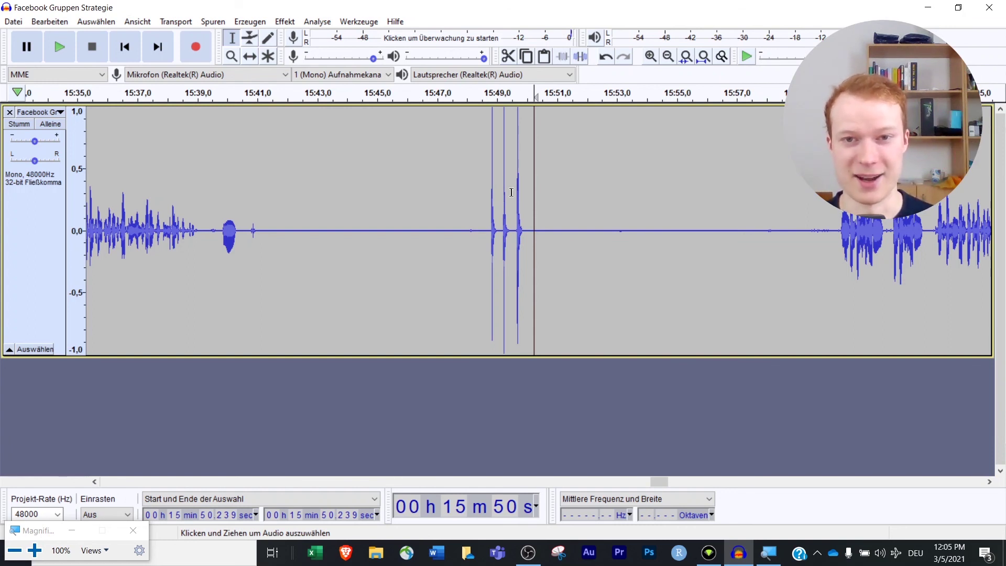
scroll(511, 192, "up", 3)
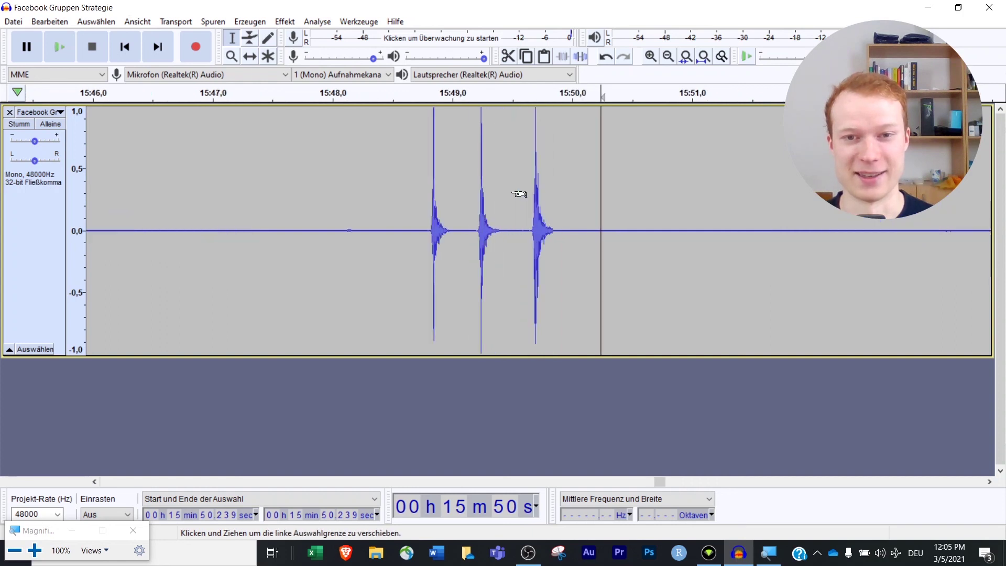
scroll(461, 205, "down", 3)
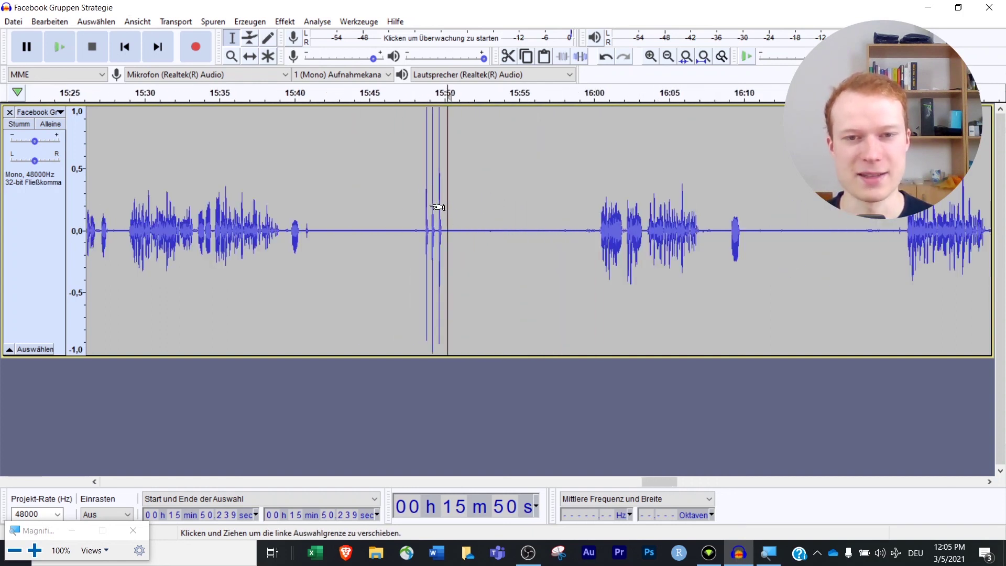
scroll(432, 204, "down", 4)
scroll(423, 202, "up", 4)
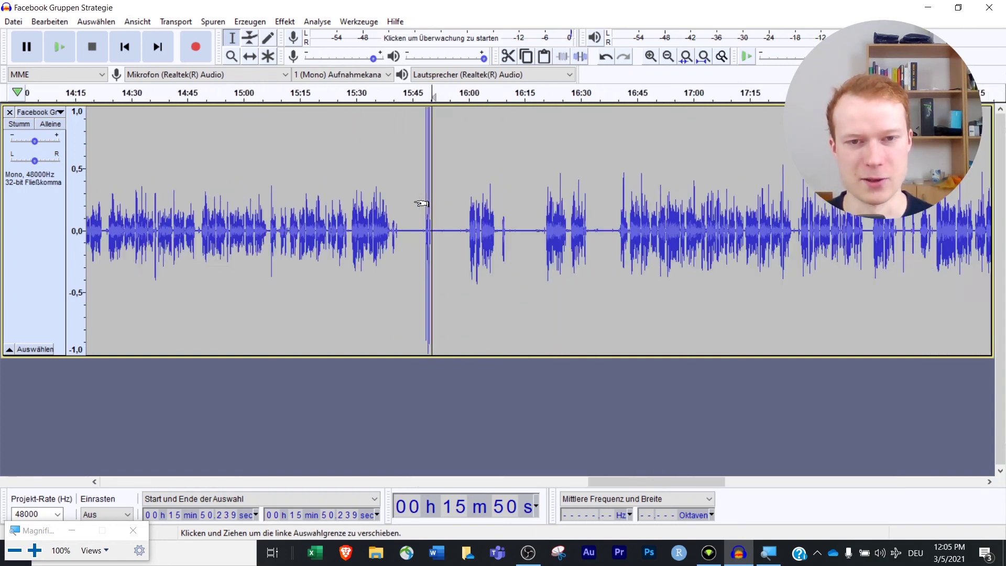
scroll(559, 199, "up", 2)
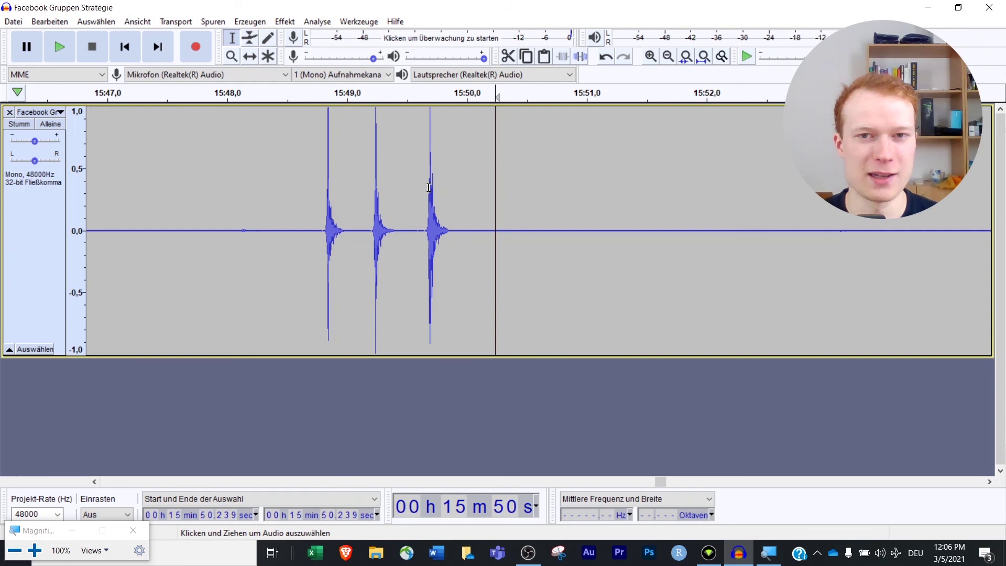
scroll(380, 223, "up", 1, "ctrl")
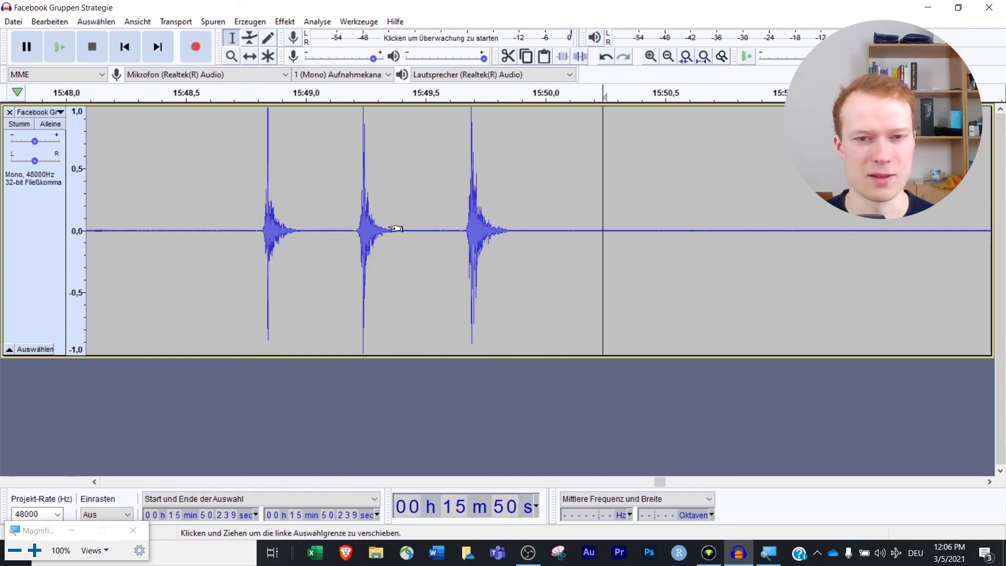
scroll(376, 219, "down", 1, "ctrl")
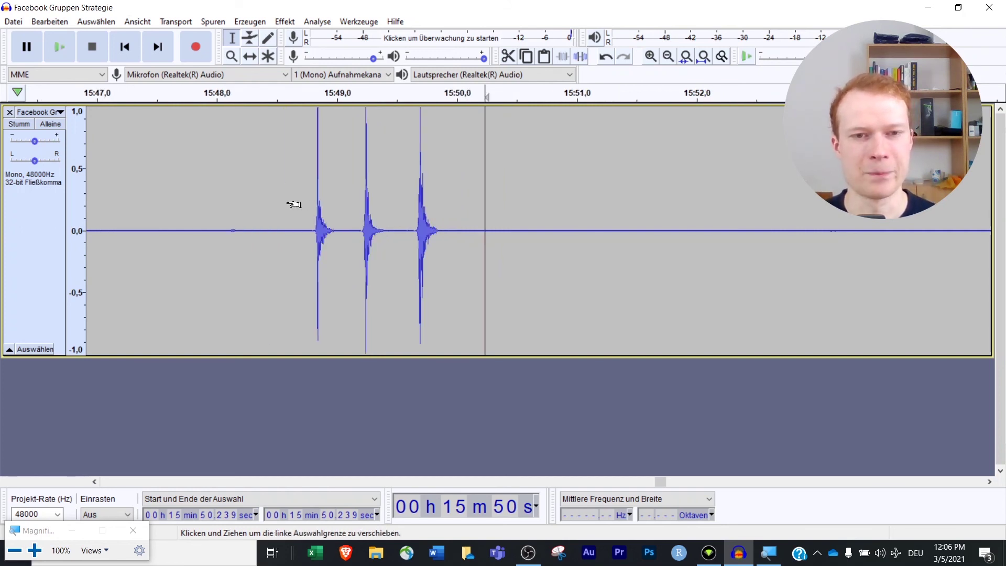
scroll(321, 219, "down", 1, "ctrl")
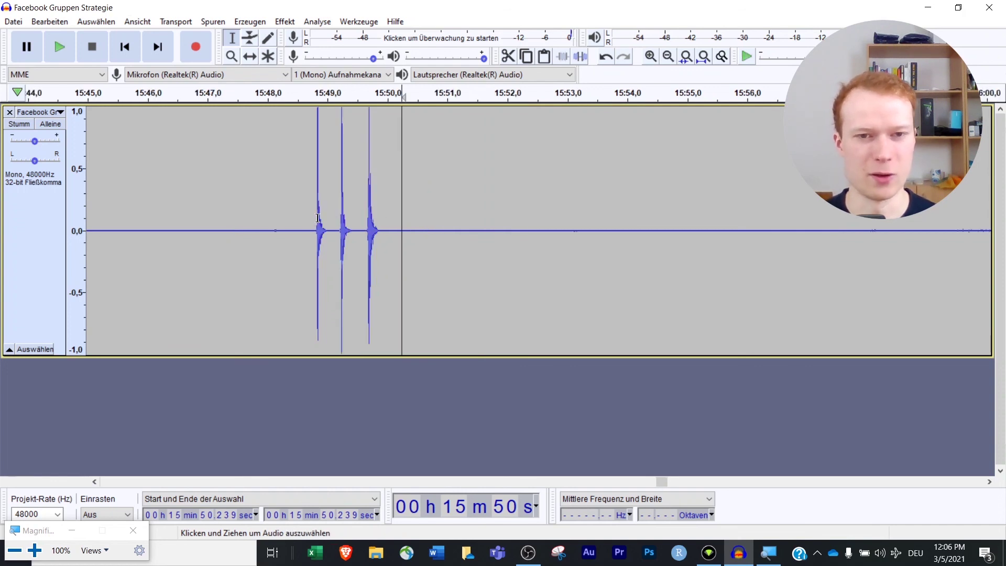
Select the passage from about 15:48.5 to 15:50.3 containing the three spikes.
scroll(317, 218, "down", 2, "ctrl")
scroll(287, 211, "up", 3, "ctrl")
scroll(463, 212, "down", 1, "ctrl")
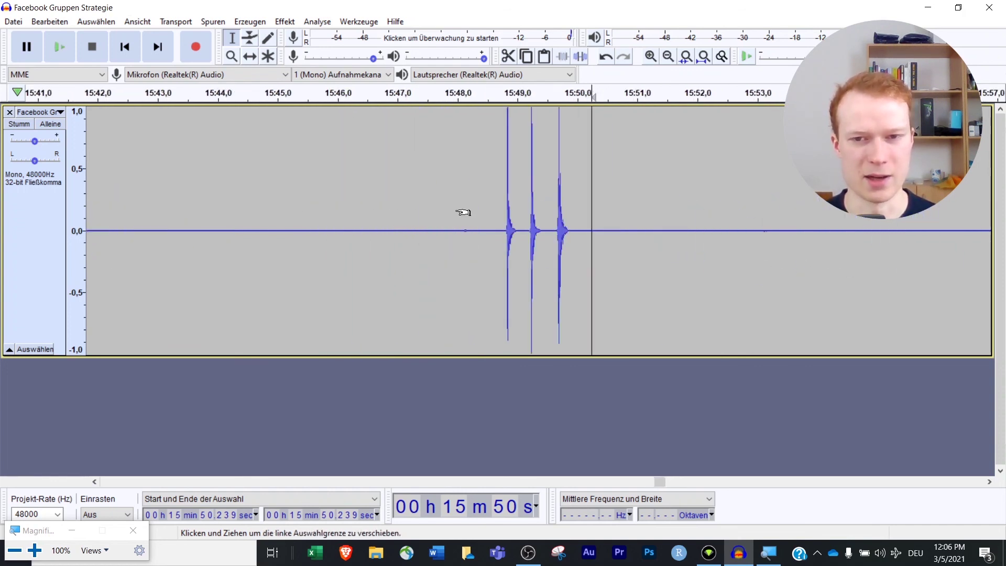
scroll(462, 212, "down", 1, "ctrl")
scroll(478, 217, "down", 1, "ctrl")
scroll(476, 220, "up", 1, "ctrl")
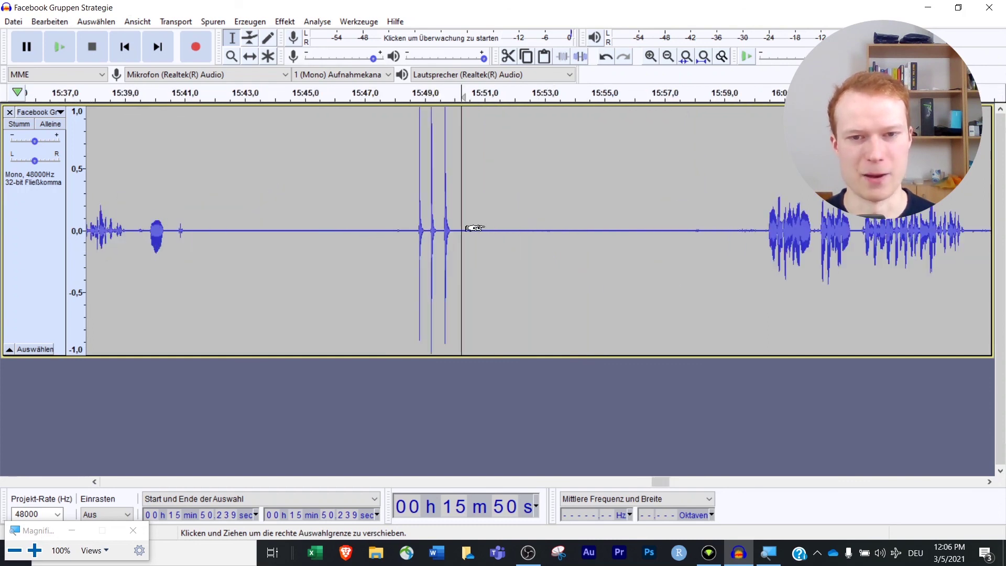
left_click_drag(410, 219, 462, 225)
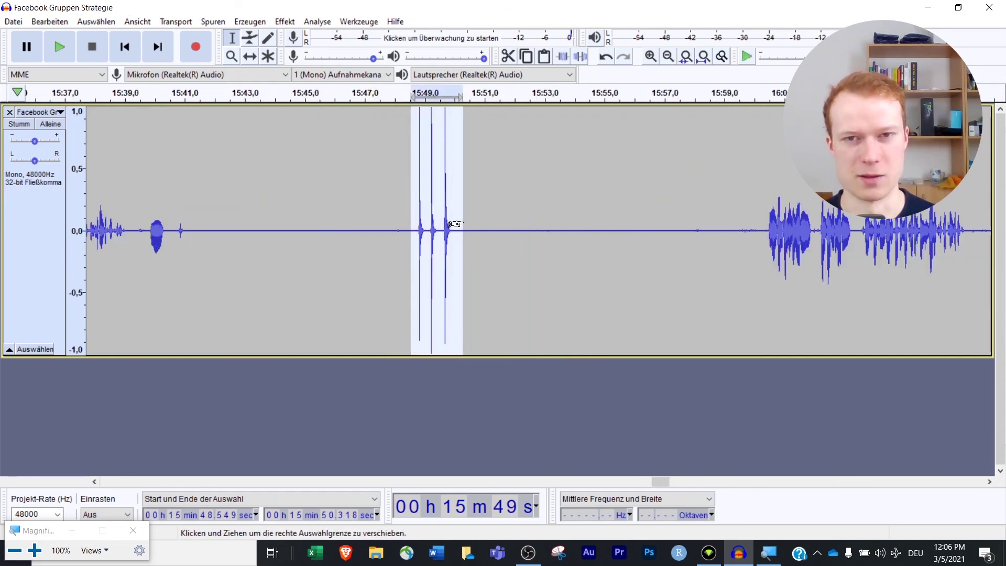